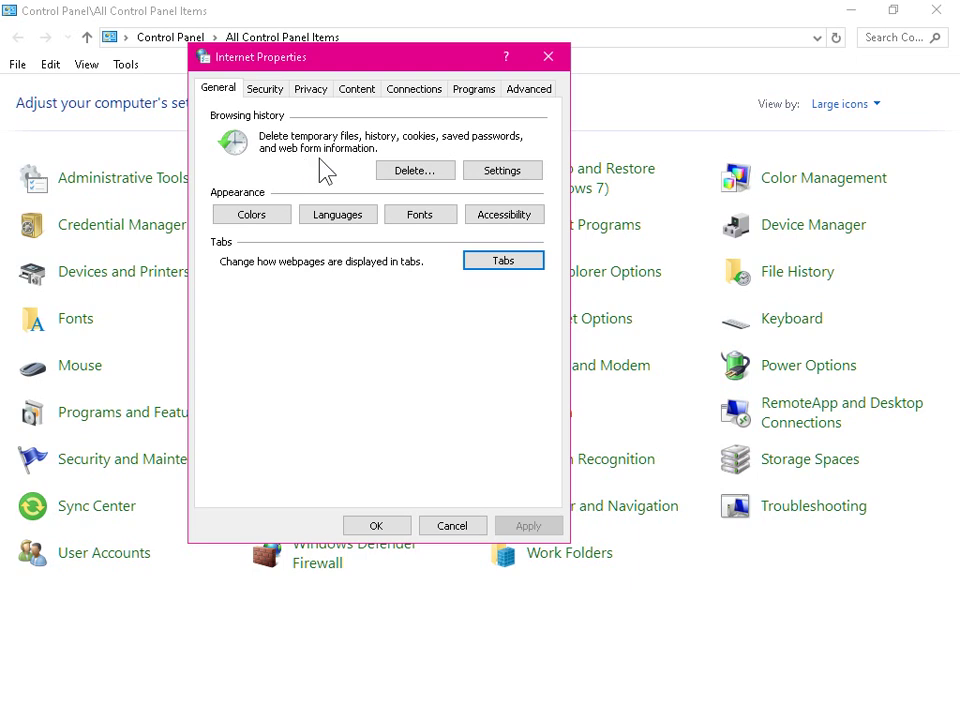
Review the browsing history categories that can be deleted, then close Internet Properties without deleting anything
click(393, 172)
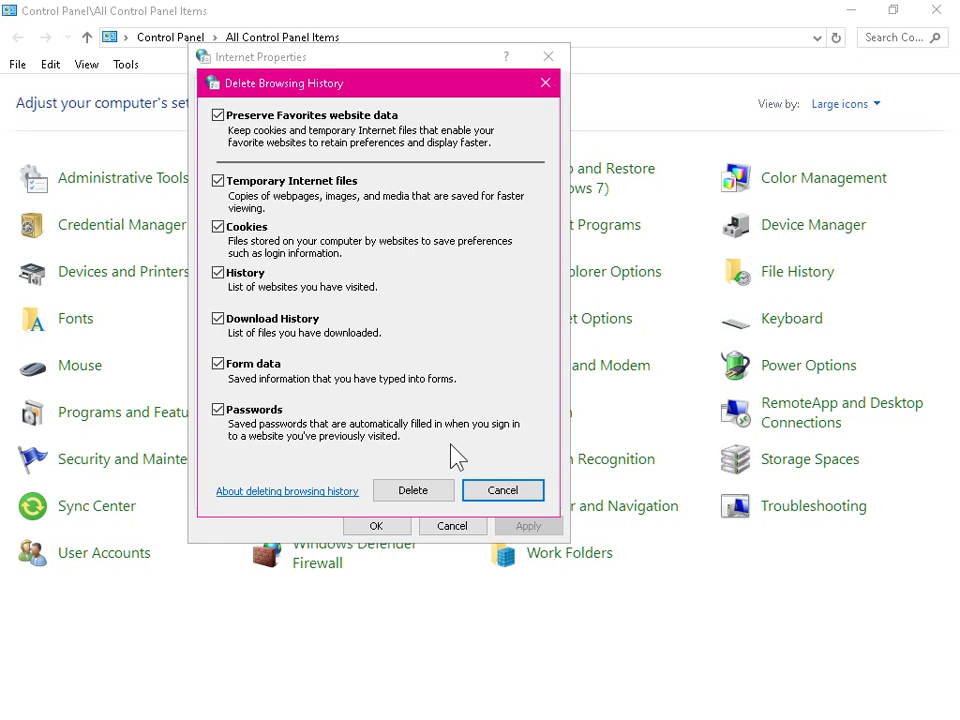
click(503, 490)
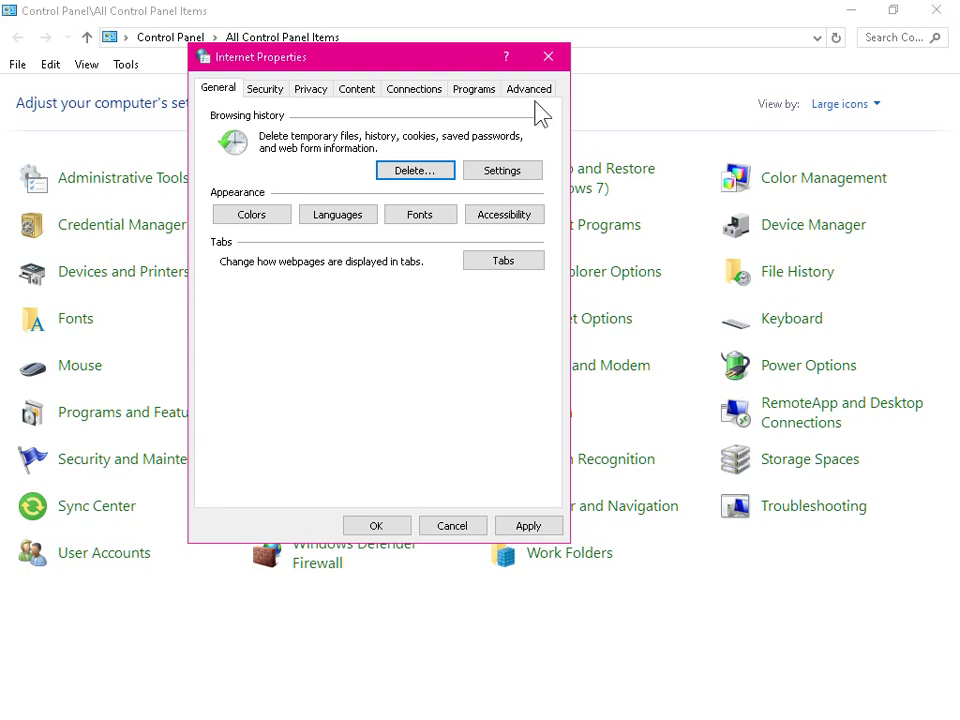
click(551, 62)
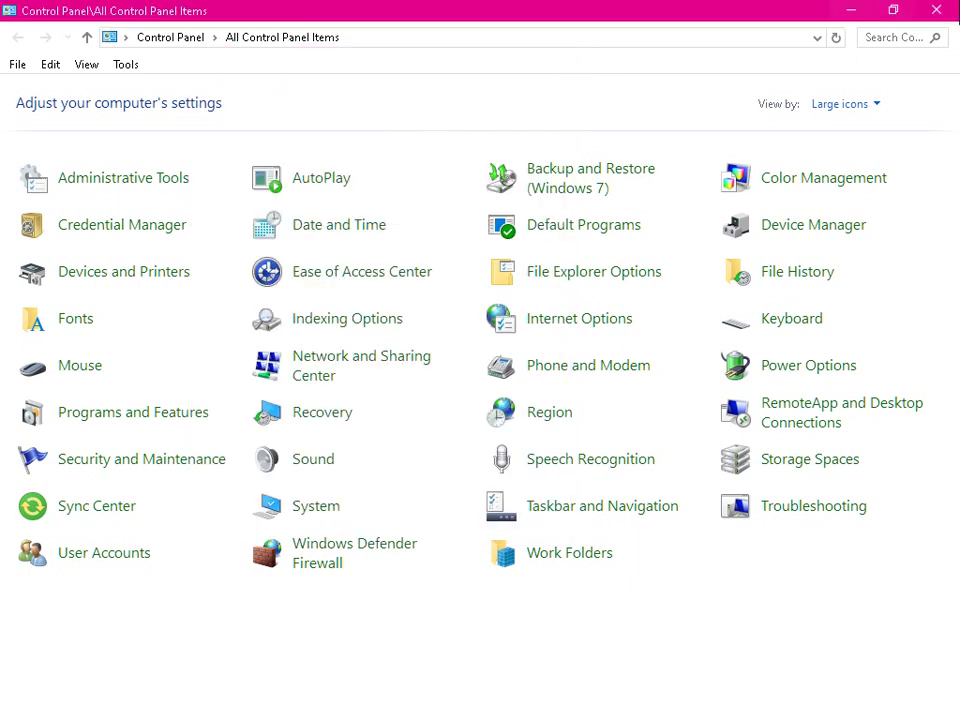
Switch to Chrome, view the full list of visited pages in its history, and close the browser
click(838, 14)
mouse_move(245, 716)
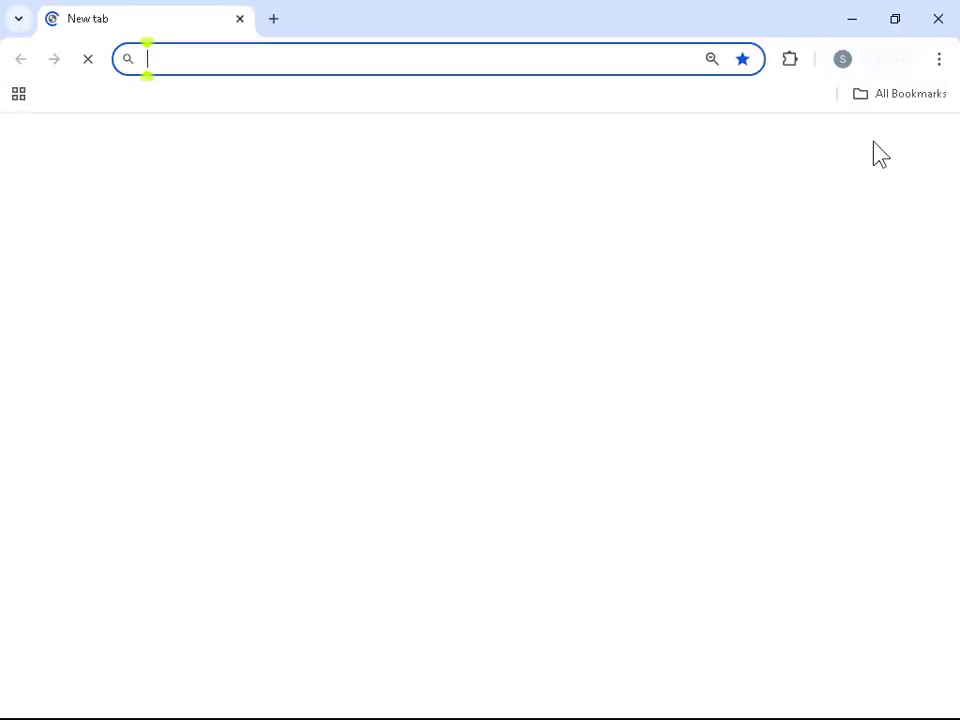
click(940, 62)
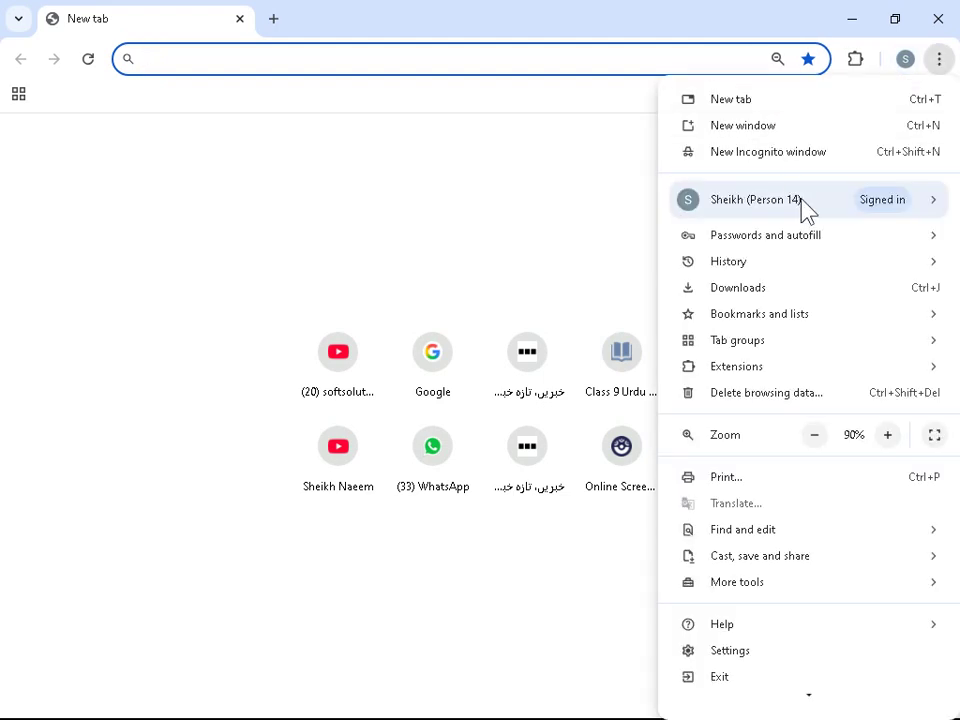
mouse_move(739, 270)
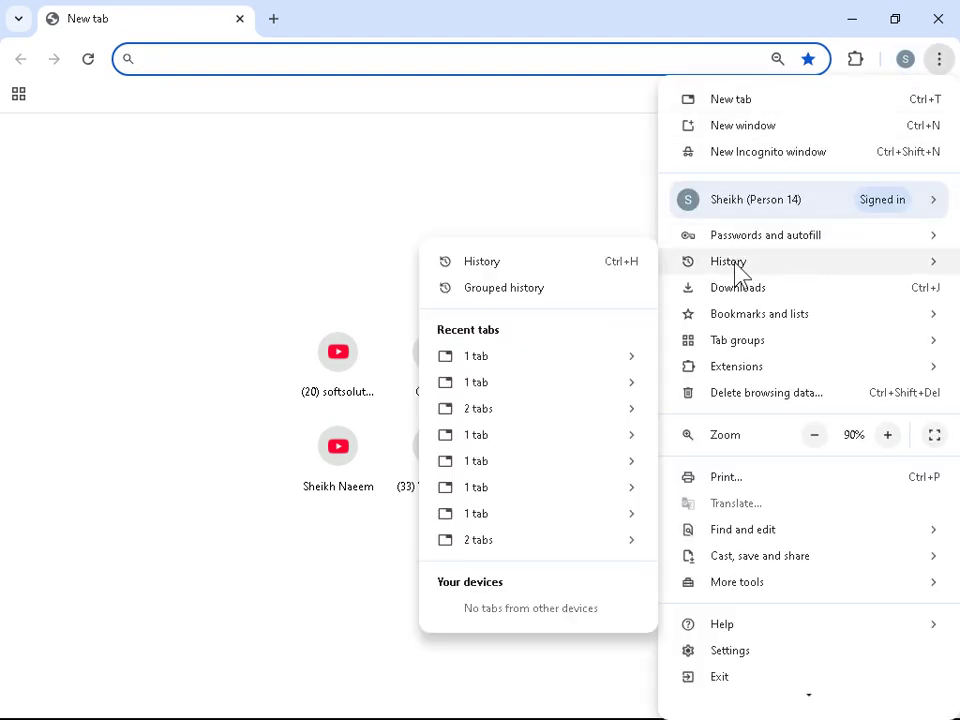
click(489, 272)
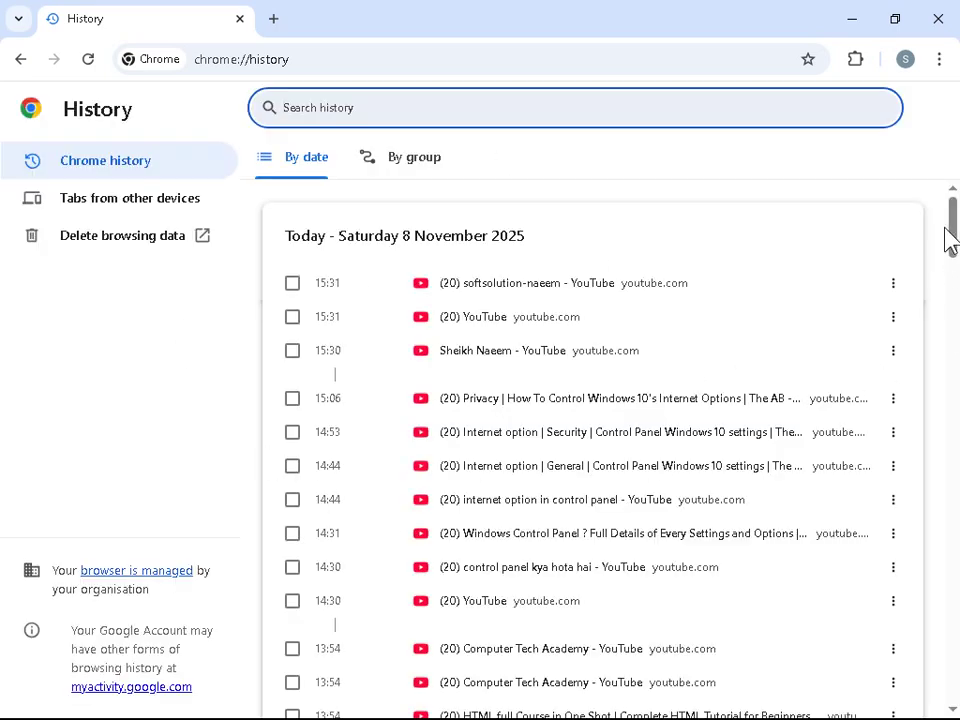
drag(950, 240, 952, 200)
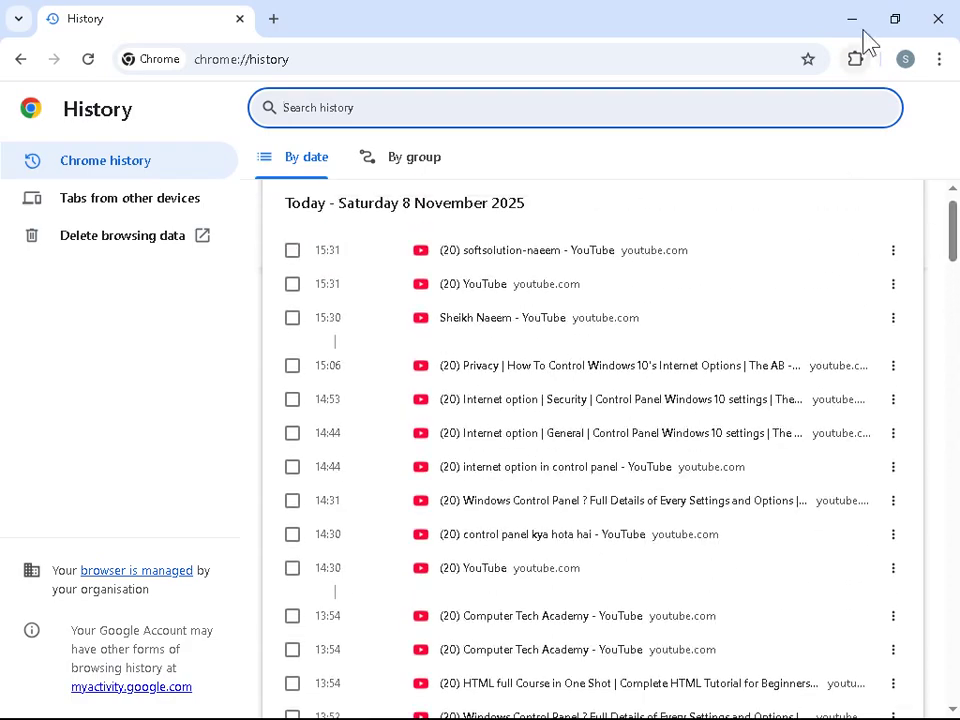
click(940, 20)
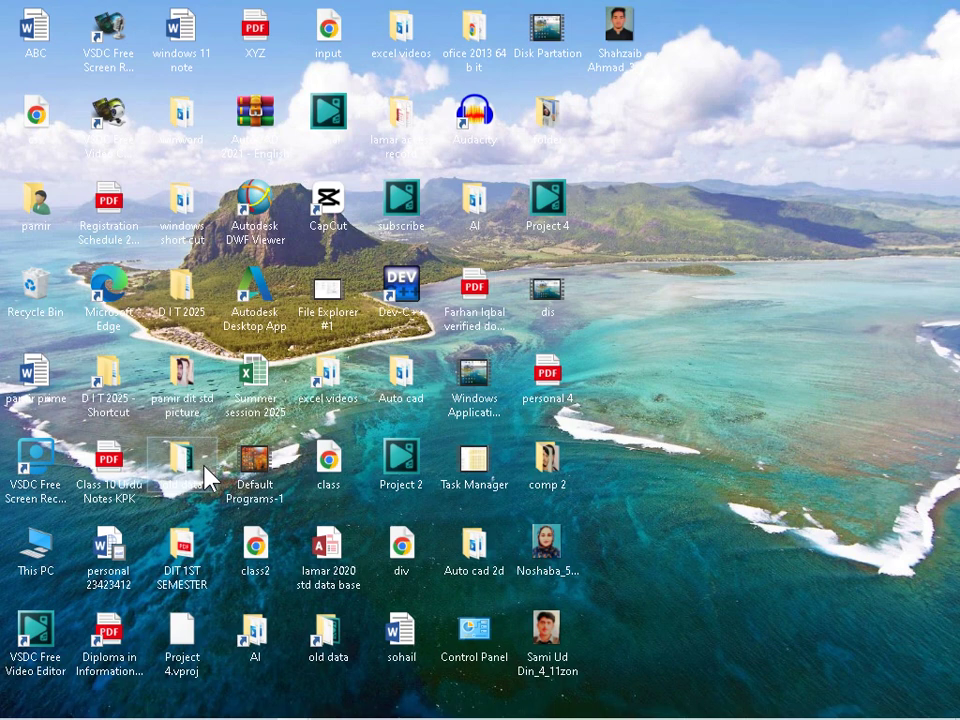
Browse the Windows Task View timeline for activities from previous days, then return to the desktop
key(super+Tab)
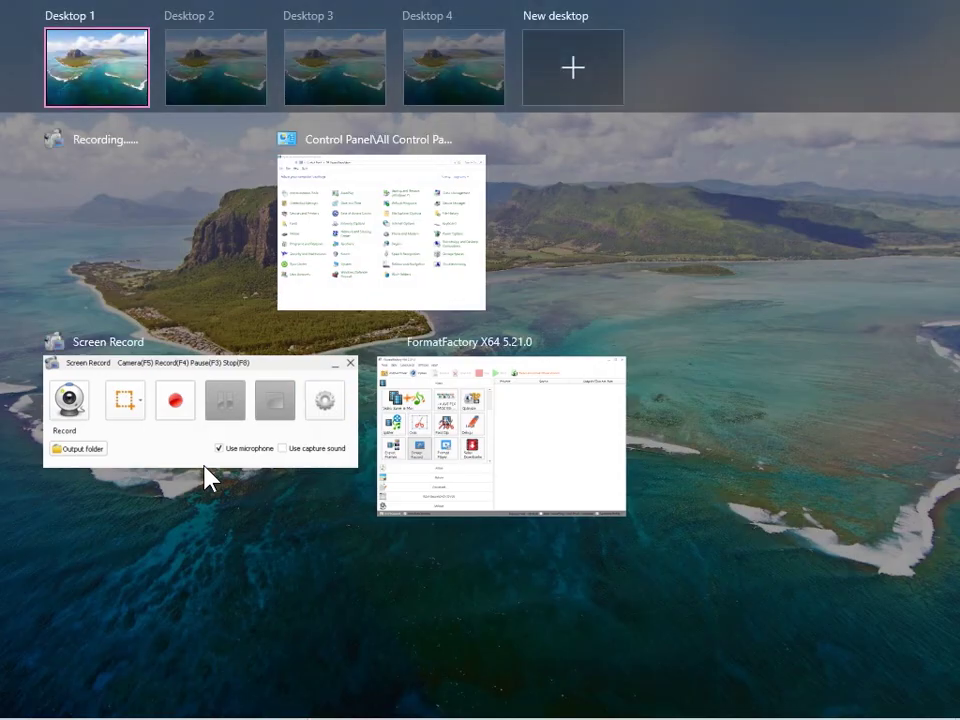
scroll(734, 346, down, 15)
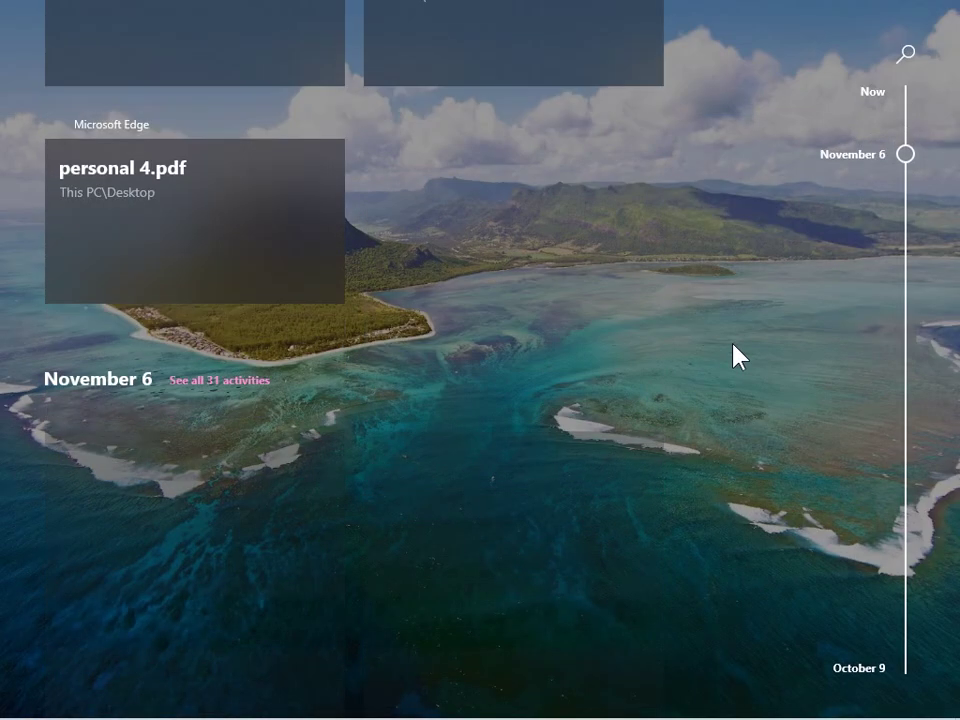
scroll(734, 357, up, 15)
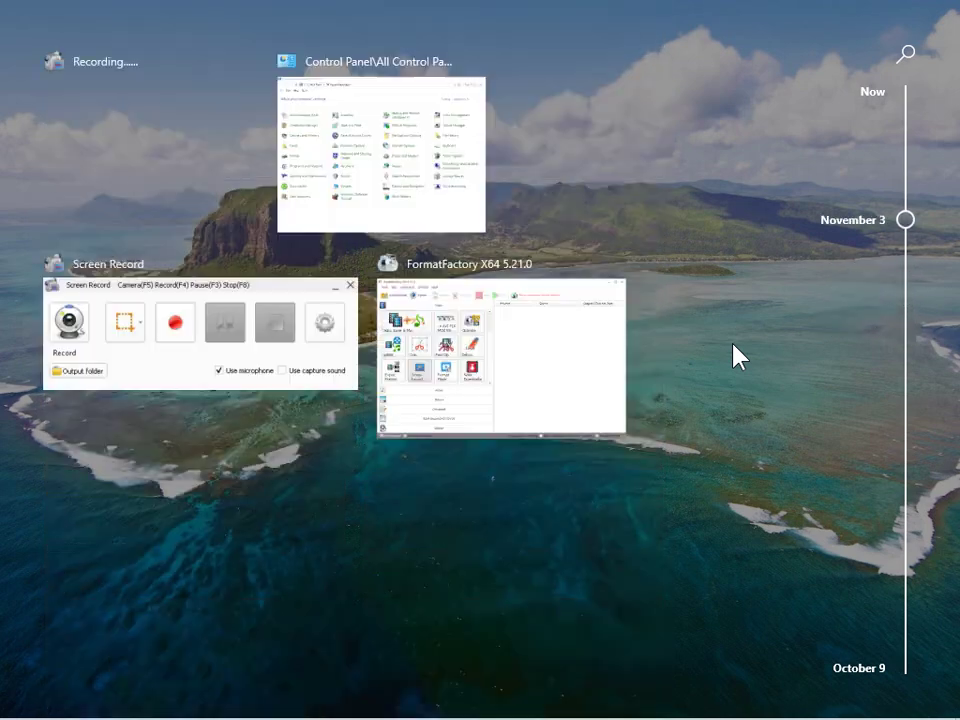
scroll(734, 357, down, 5)
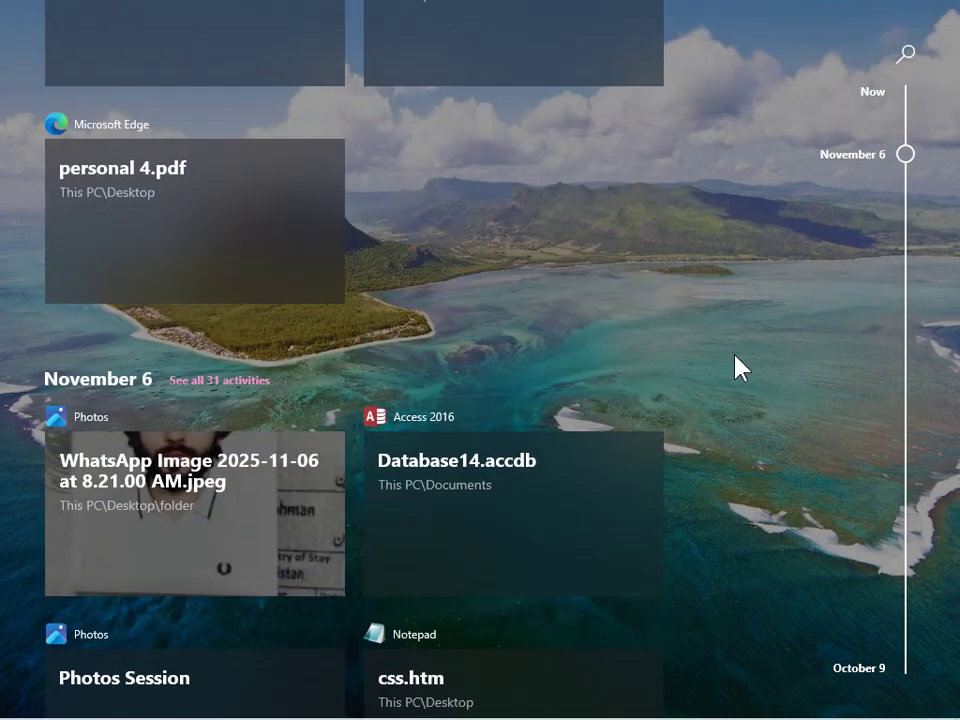
scroll(736, 367, down, 3)
scroll(736, 368, down, 15)
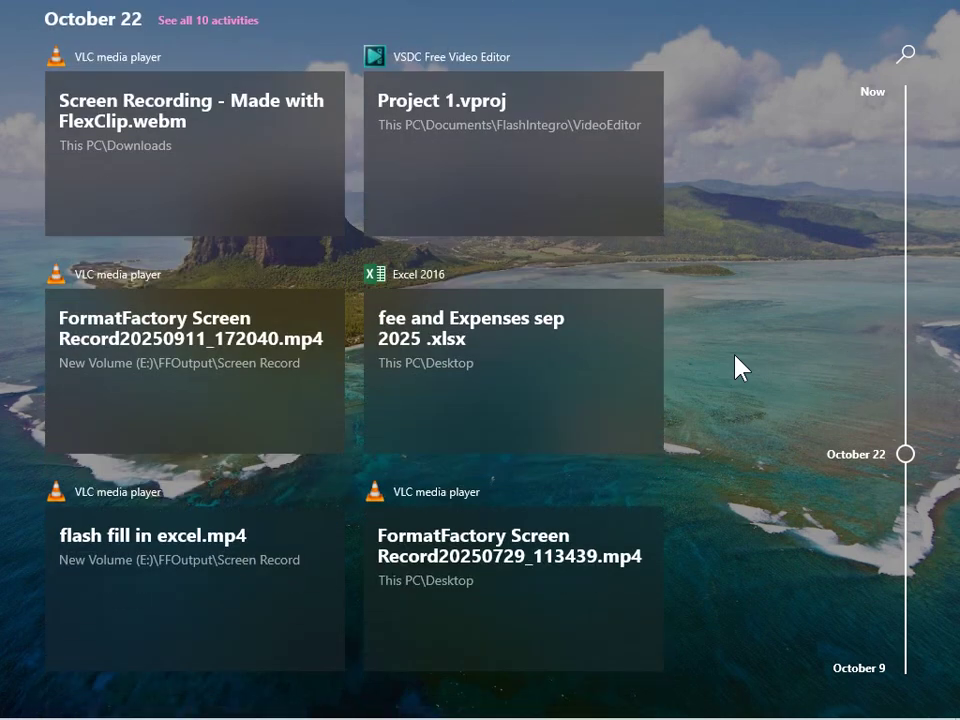
click(736, 368)
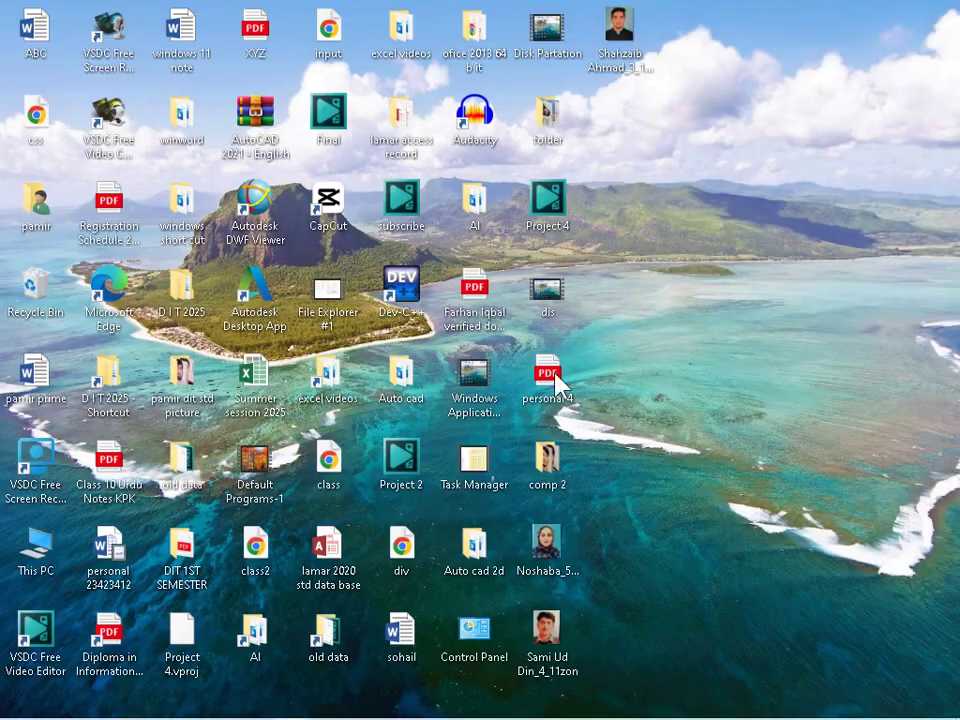
In Control Panel's Internet Options, increase the number of days to keep pages in history within the website data settings
click(327, 714)
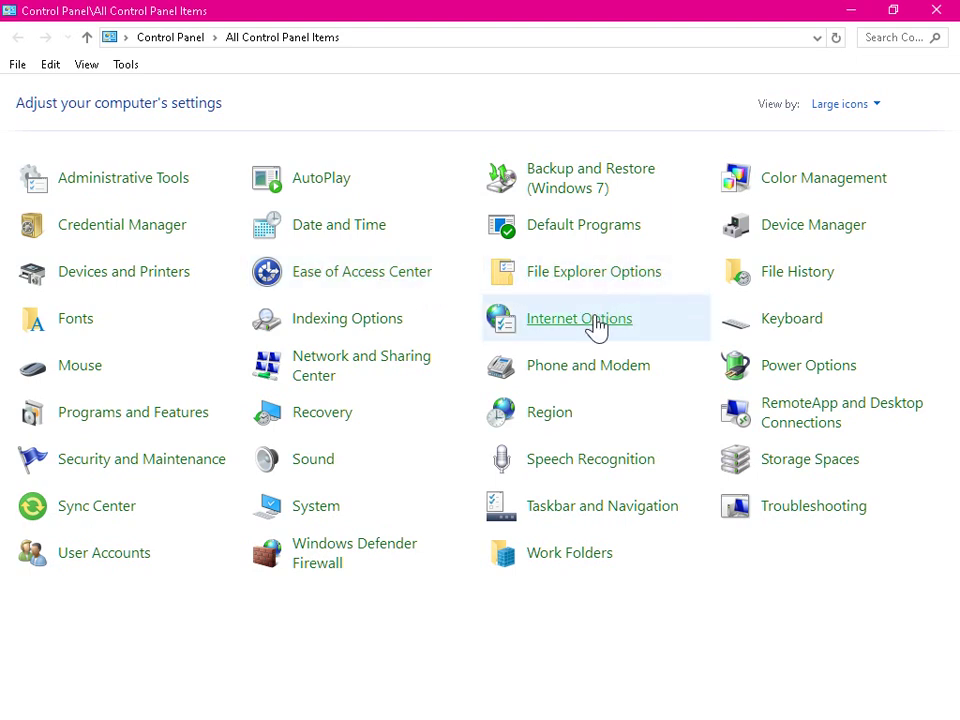
click(553, 322)
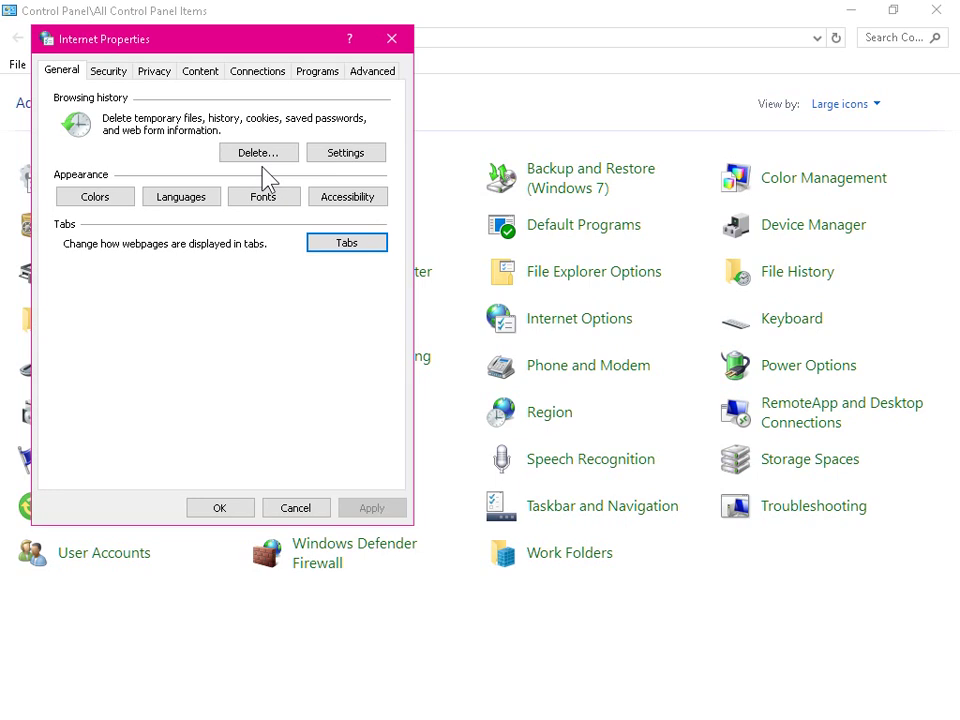
click(326, 157)
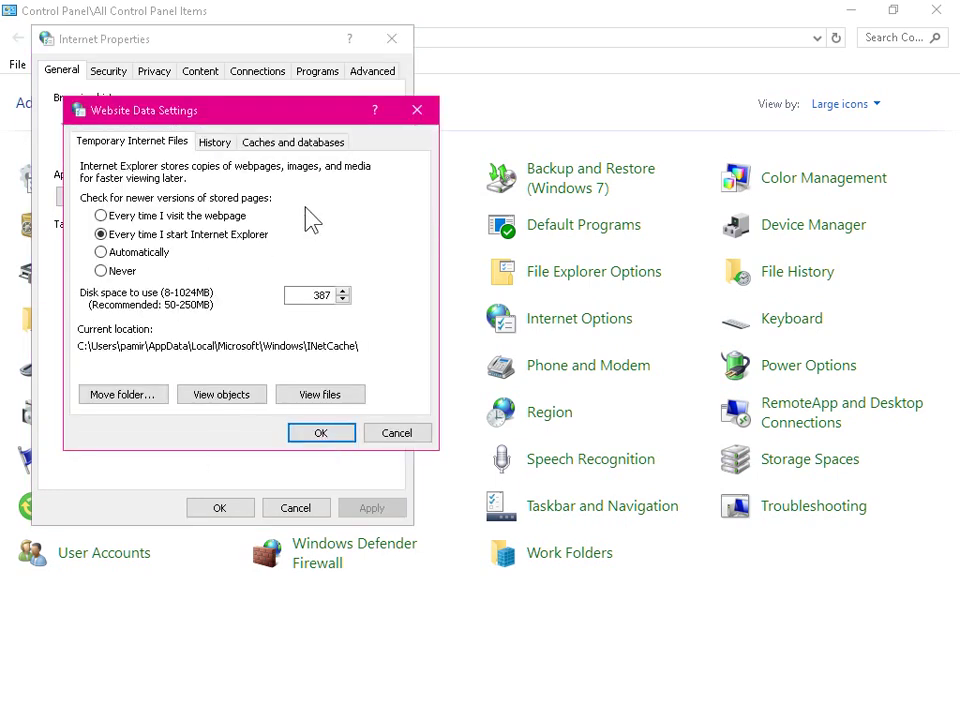
click(214, 143)
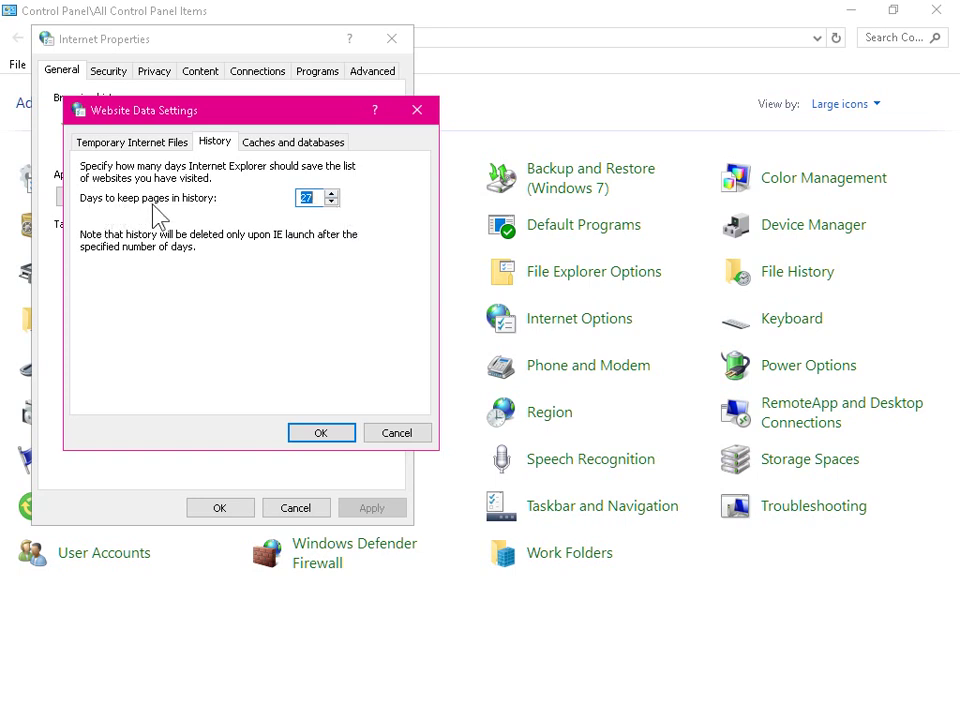
click(331, 193)
click(331, 193)
click(332, 193)
click(332, 193)
click(332, 193)
click(332, 193)
click(332, 193)
click(332, 193)
click(341, 436)
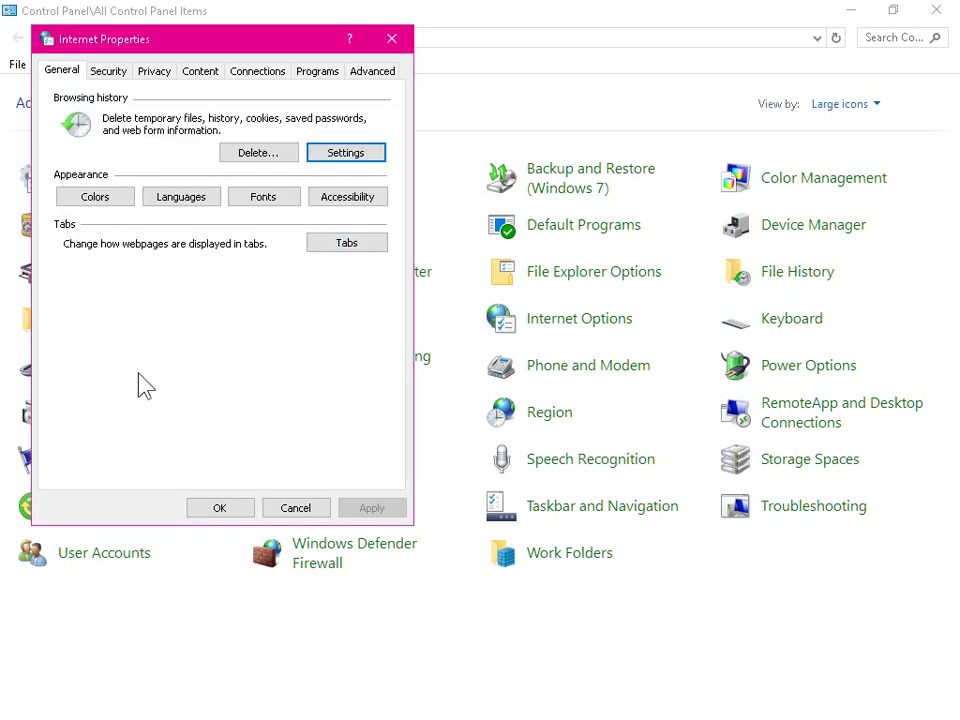
Turn off the use of Windows colors in the webpage appearance settings and confirm
click(100, 202)
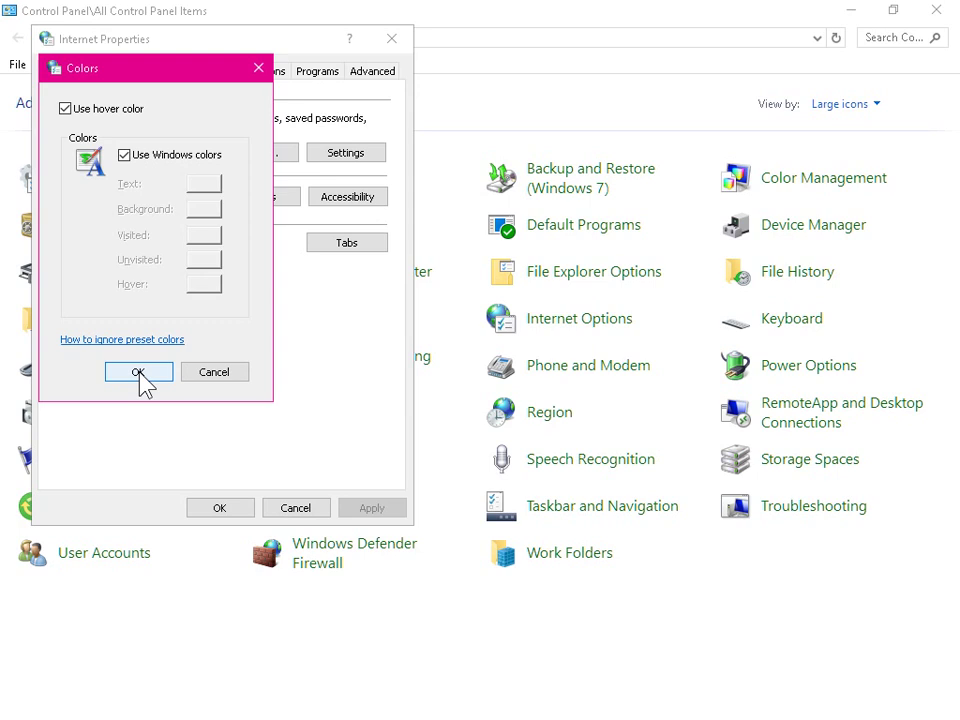
click(126, 156)
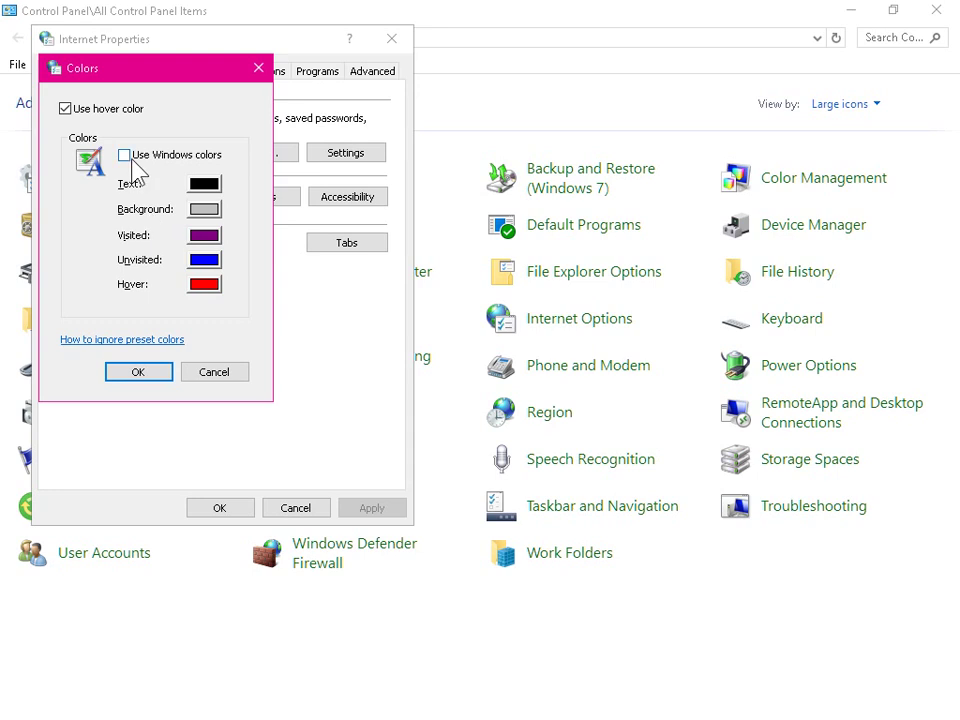
click(156, 370)
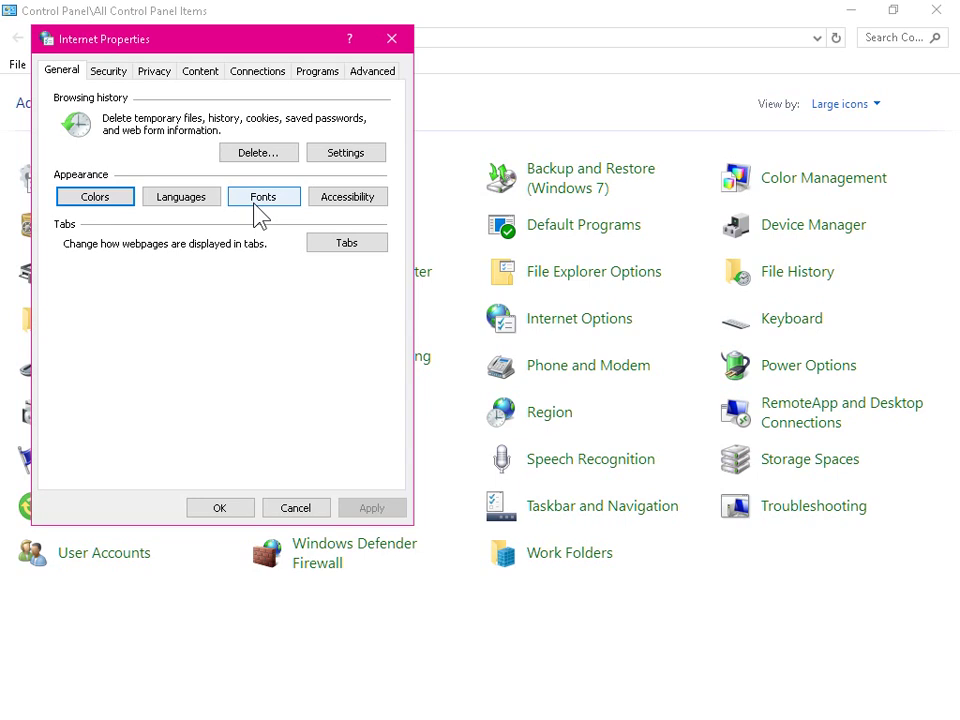
Examine the custom-level security settings of the Internet zone and leave them without saving
click(110, 73)
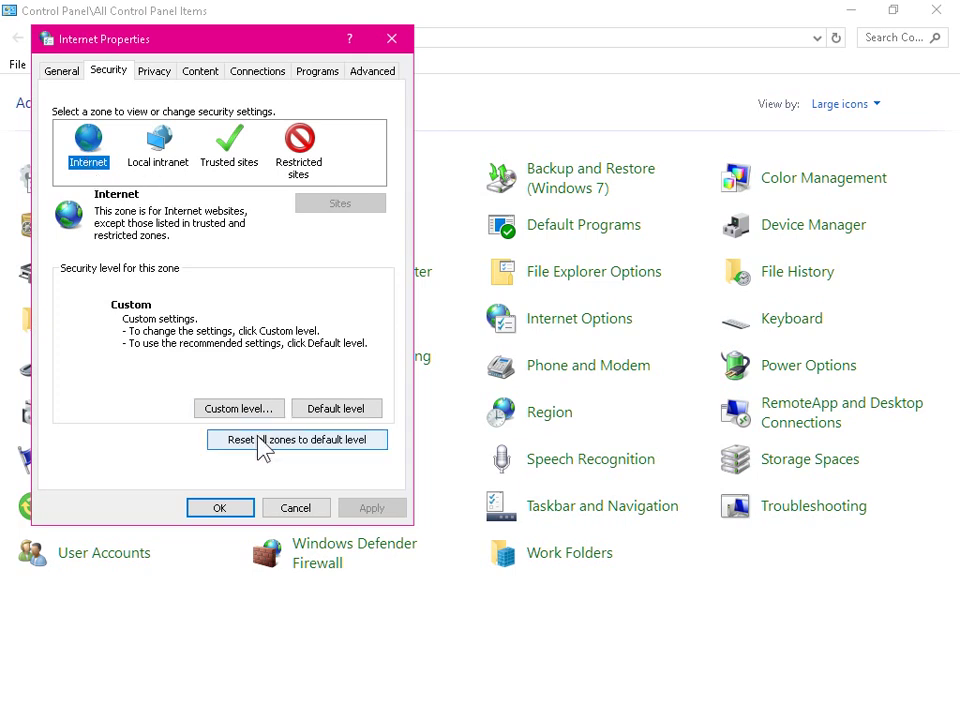
click(240, 410)
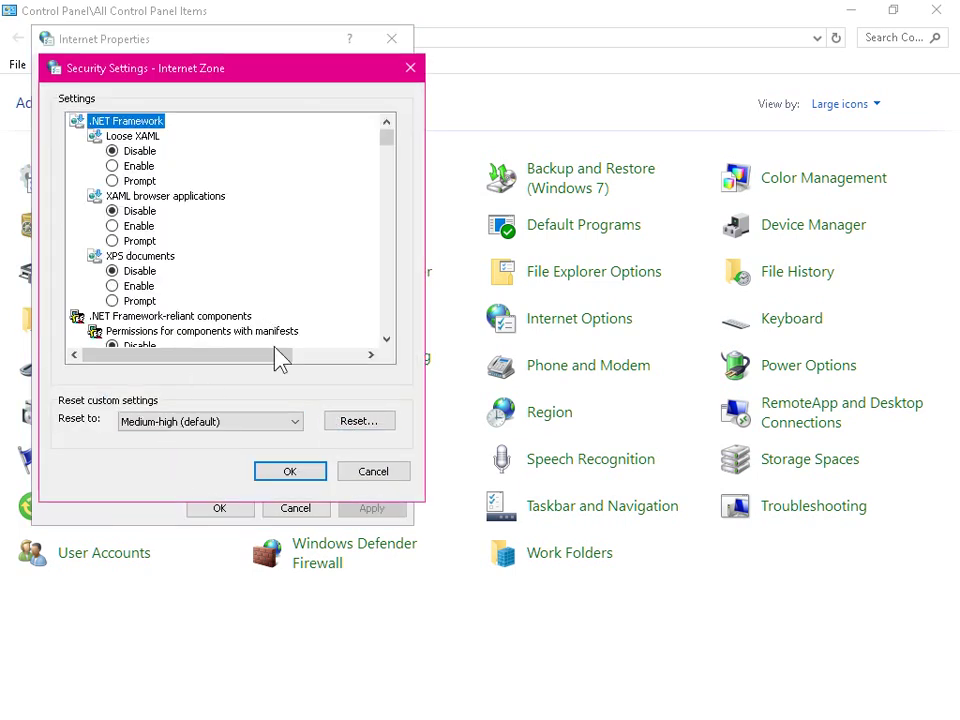
click(348, 474)
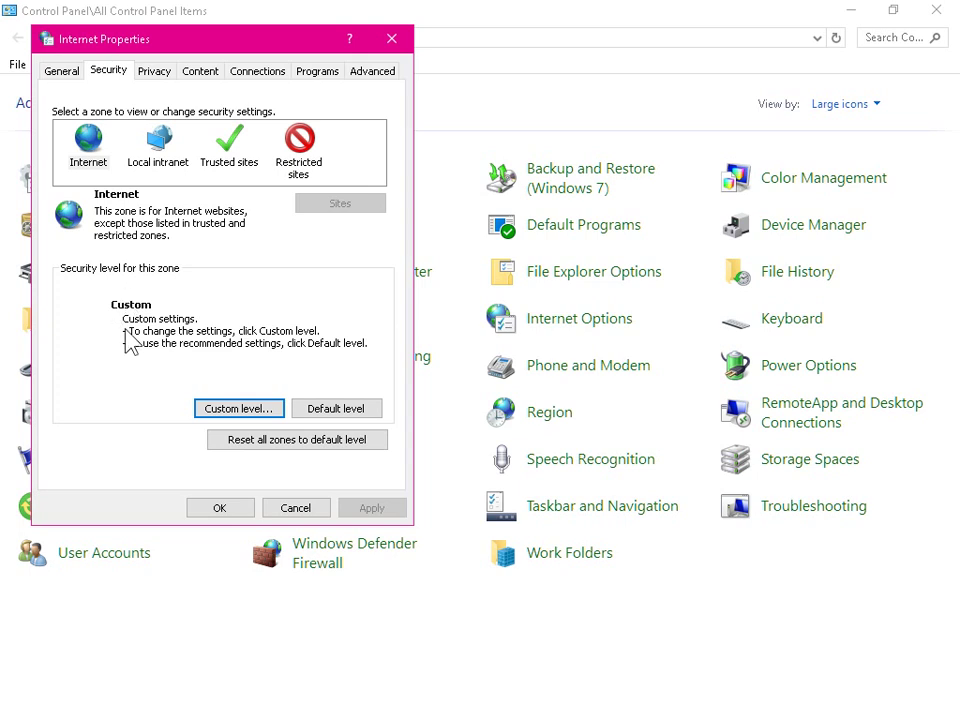
Compare the security descriptions and levels of the Internet and Local intranet zones
click(84, 166)
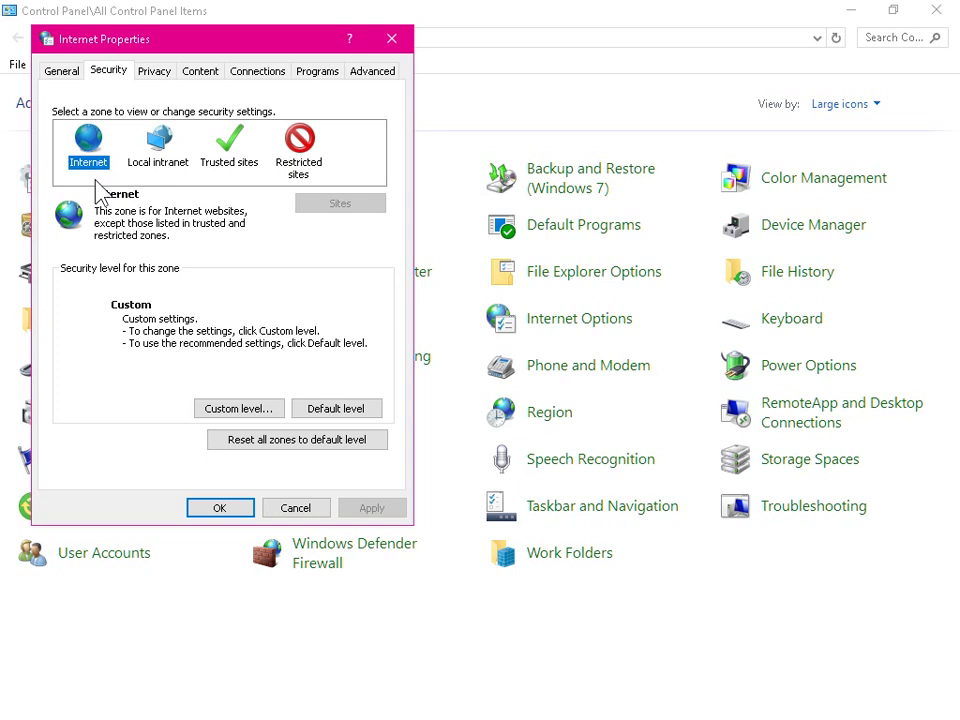
click(156, 165)
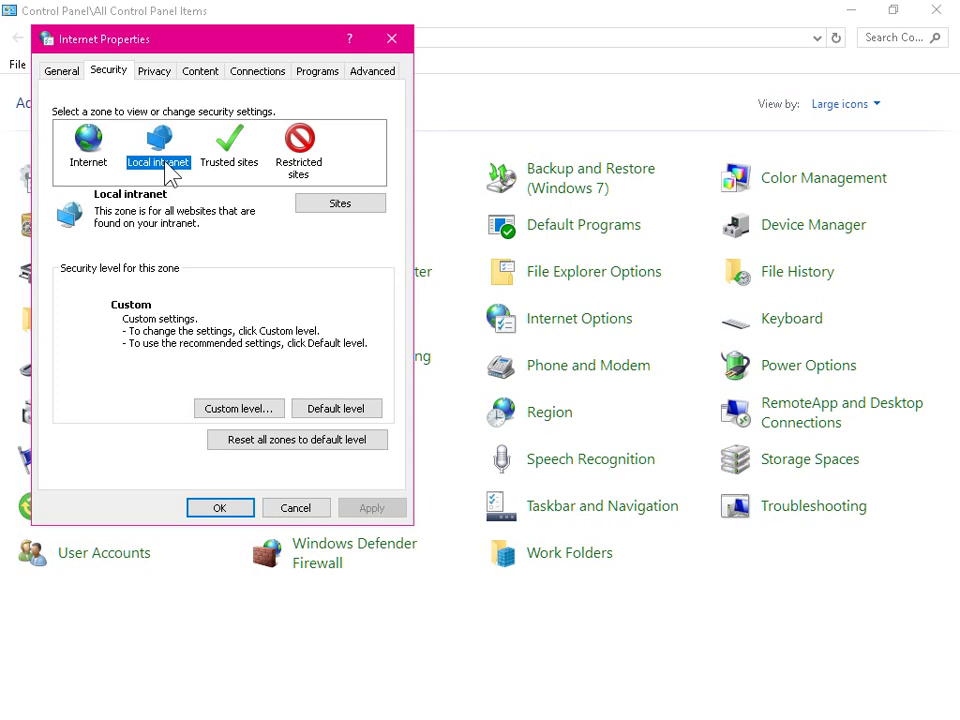
click(90, 158)
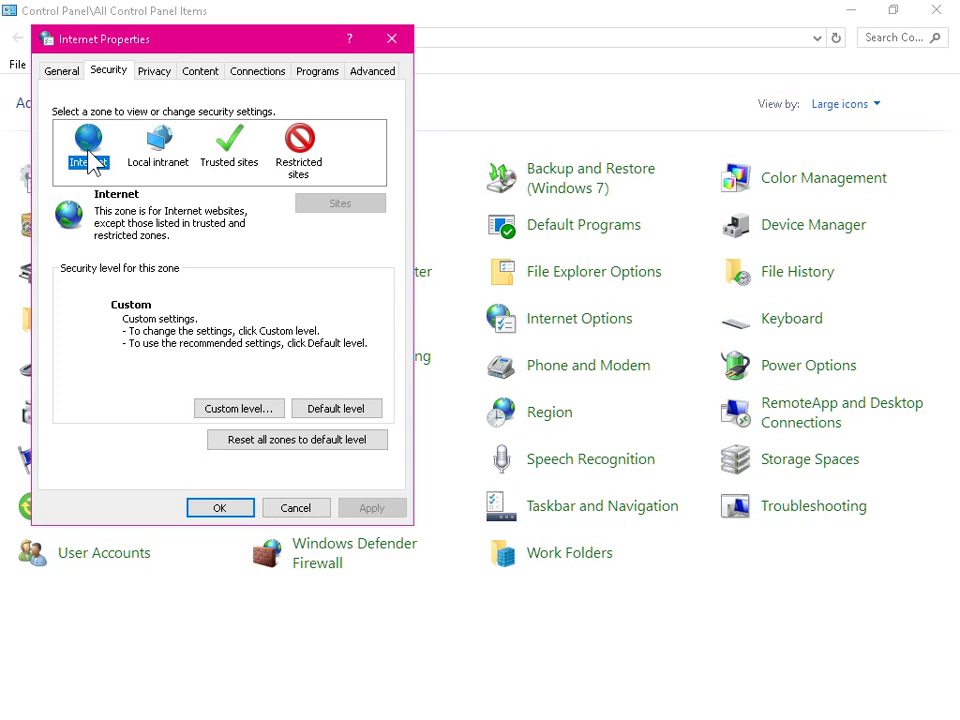
Try to add youtube.com to the Trusted sites zone, then close the site list
click(235, 155)
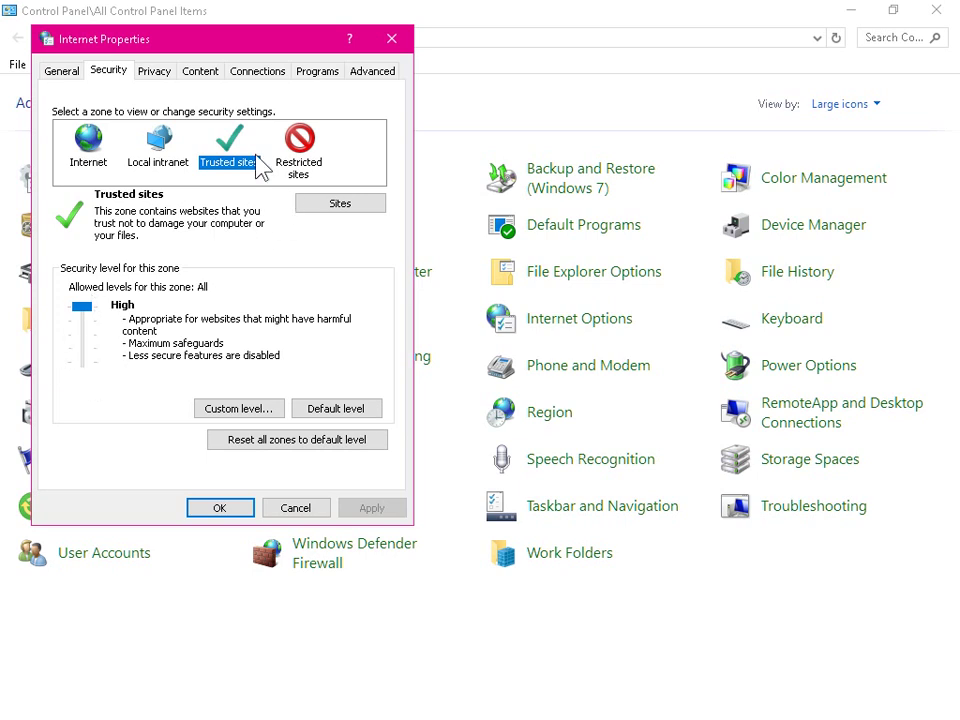
click(336, 206)
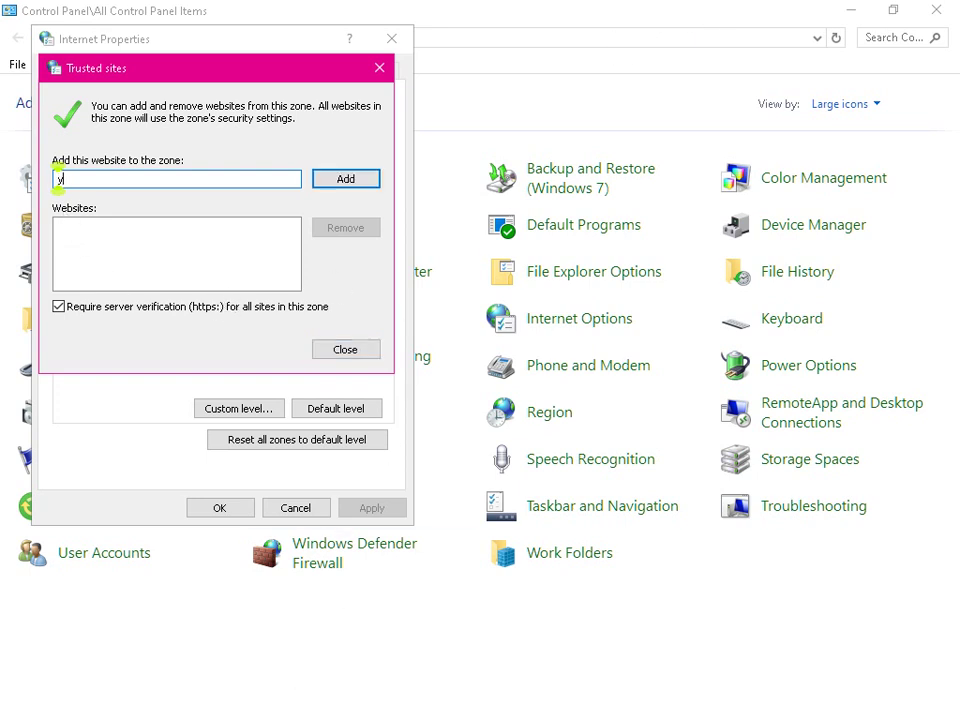
text(youtube)
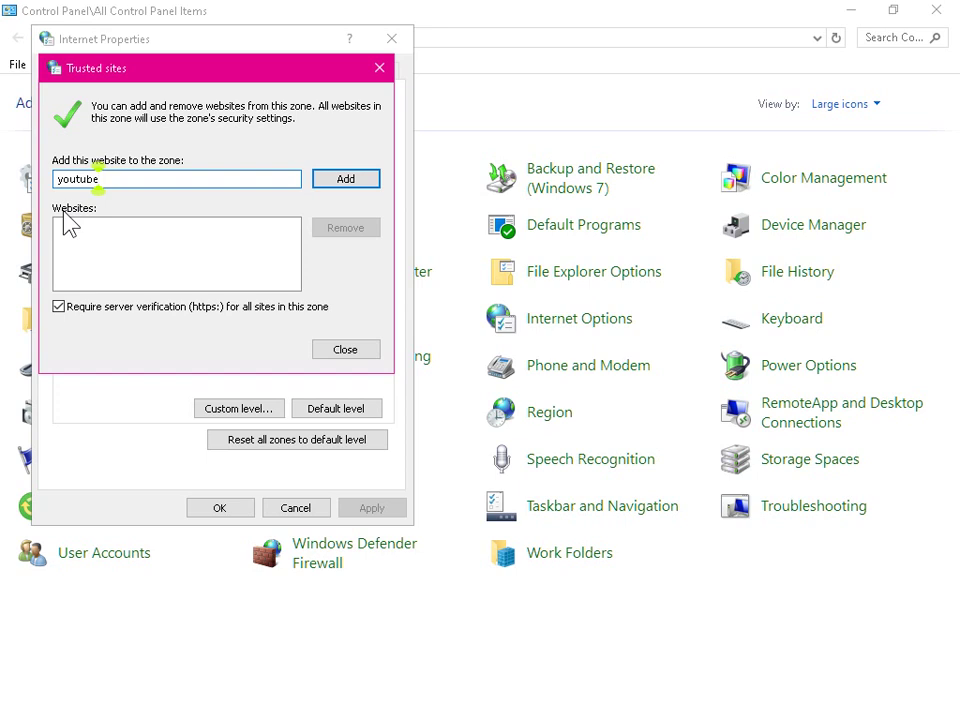
text(.com)
key(Return)
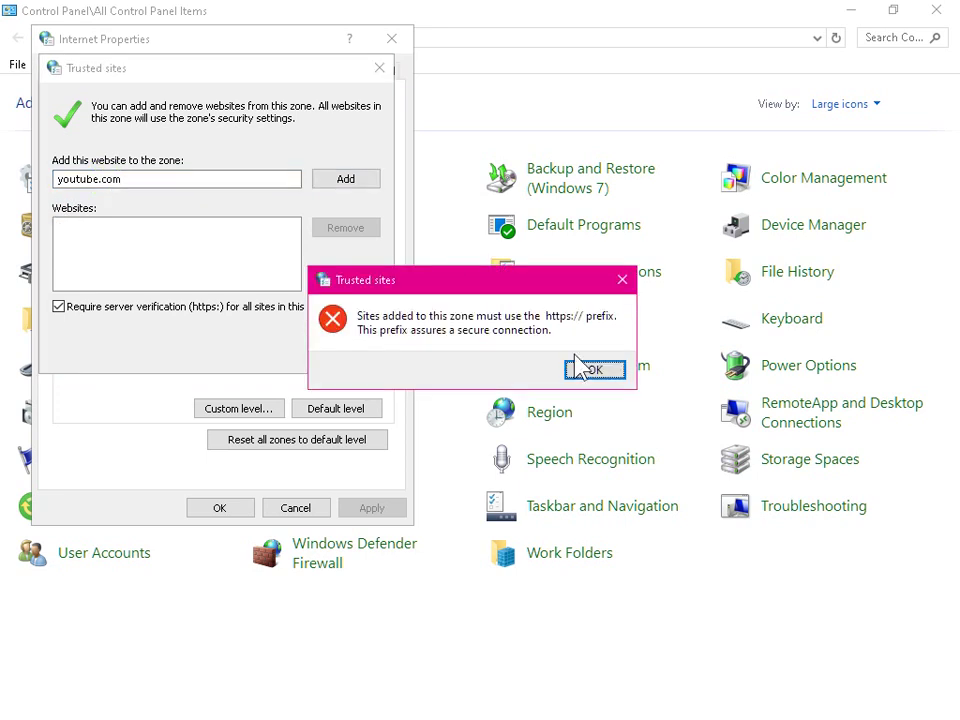
click(576, 376)
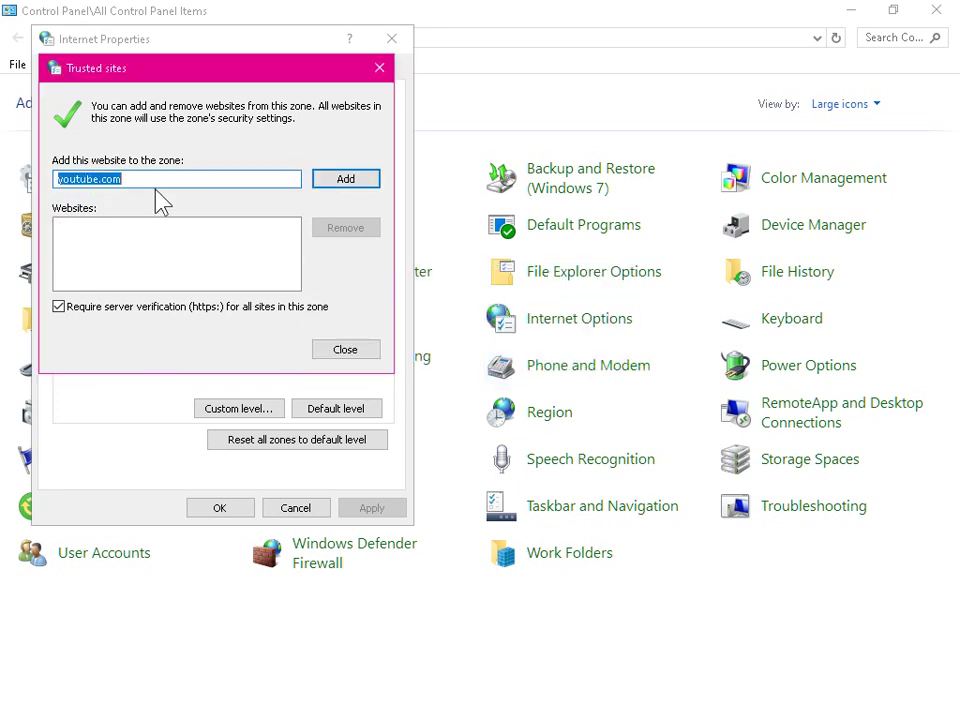
click(381, 69)
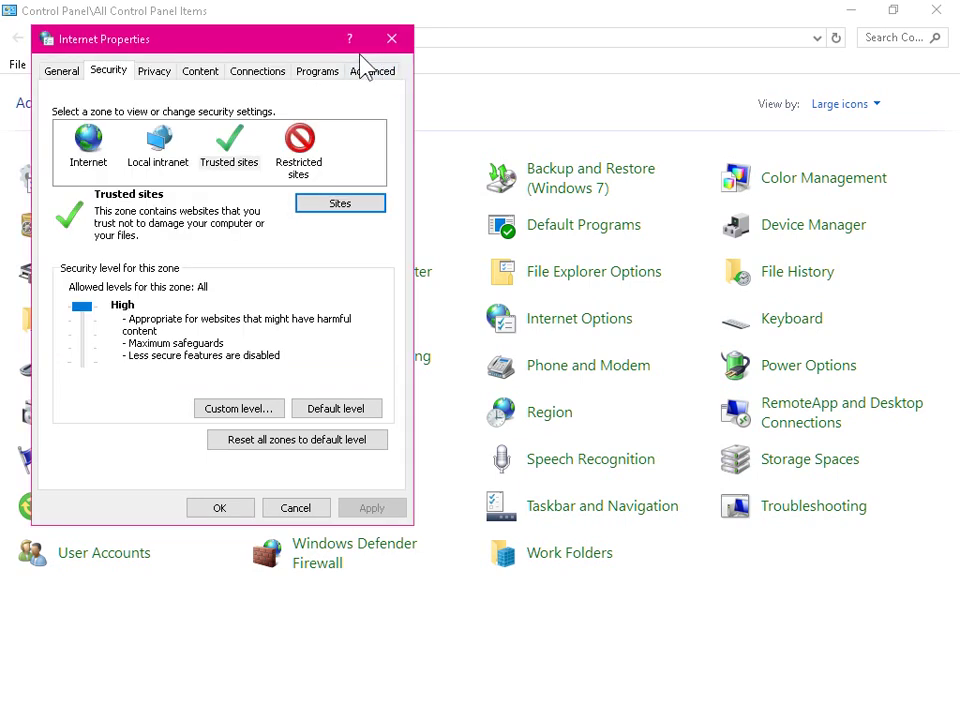
Switch to Chrome, open the YouTube search results for the creator's channel name, and copy the page address
click(386, 41)
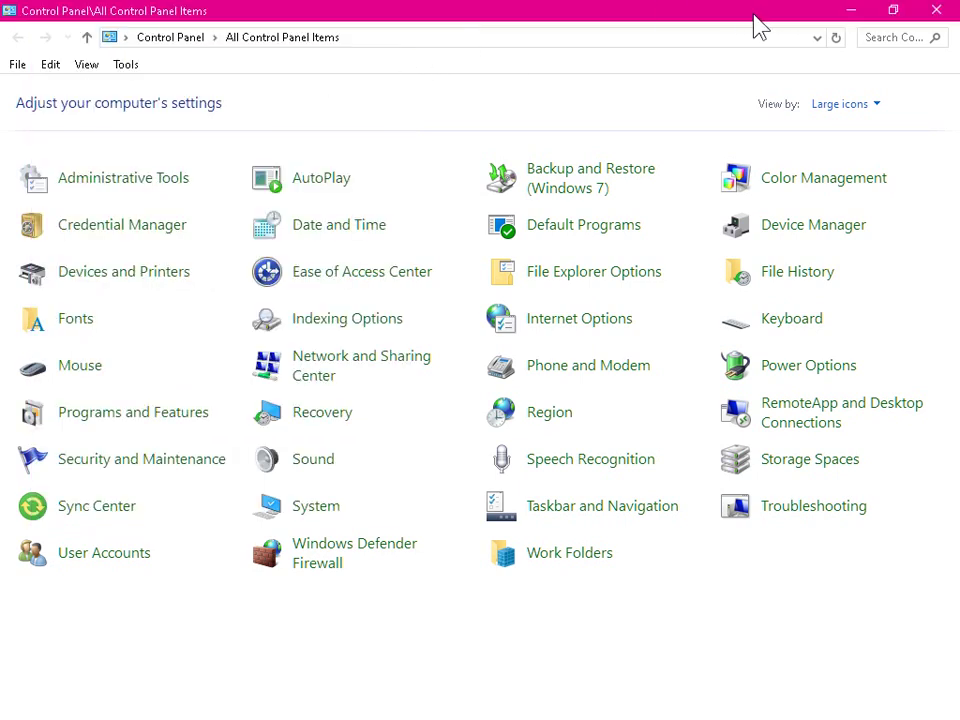
click(850, 11)
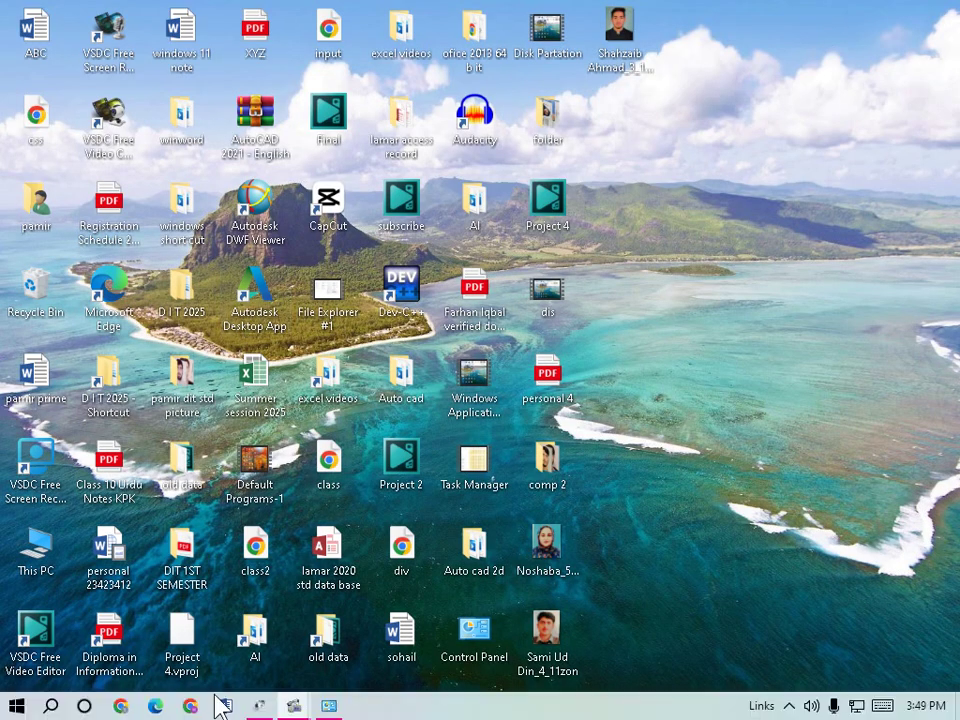
double_click(109, 492)
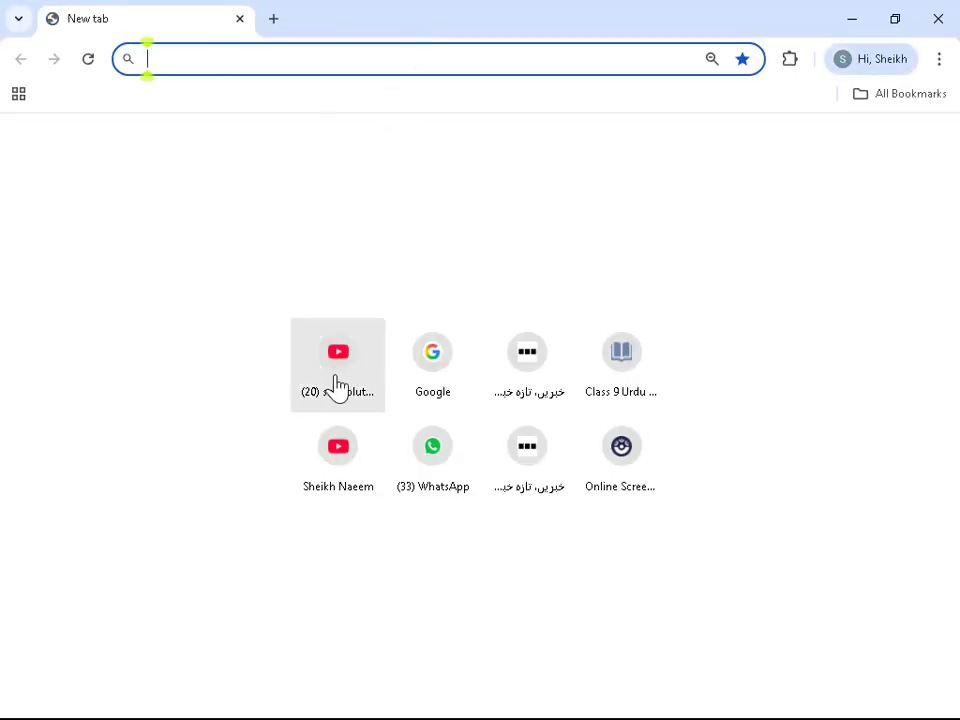
text(youtube.com/results?search_query=softsolution-naeem)
key(Return)
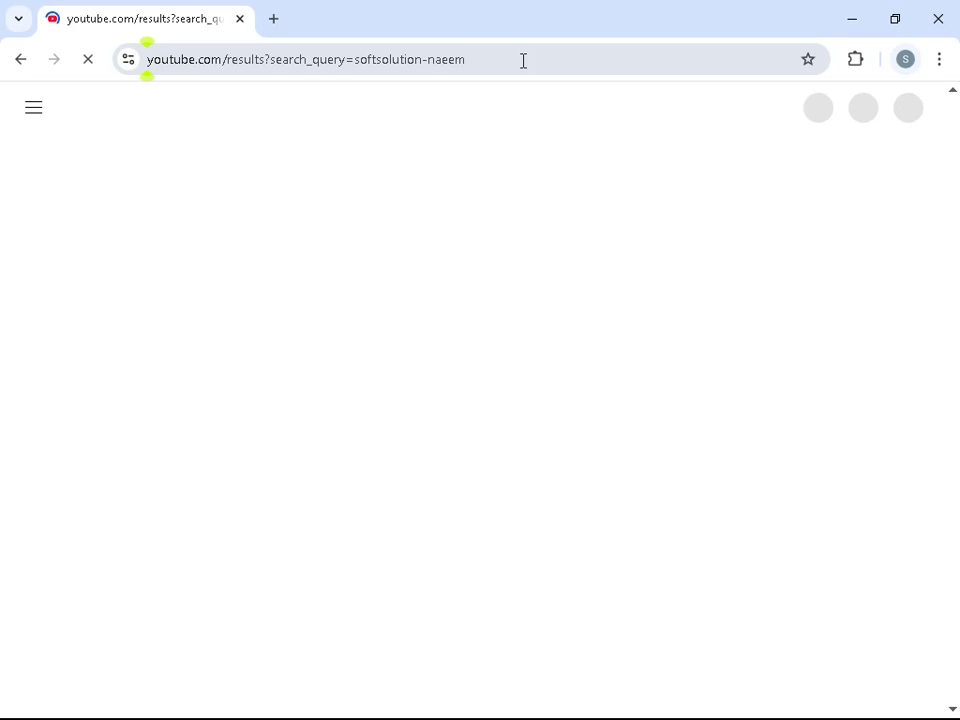
click(523, 60)
key(ctrl+c)
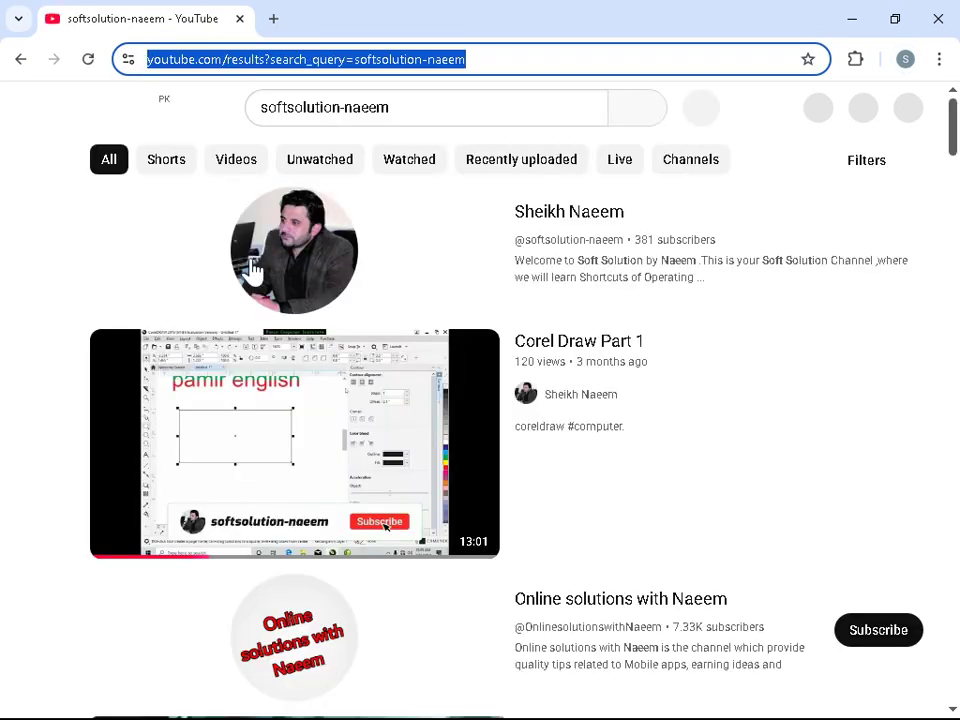
click(855, 18)
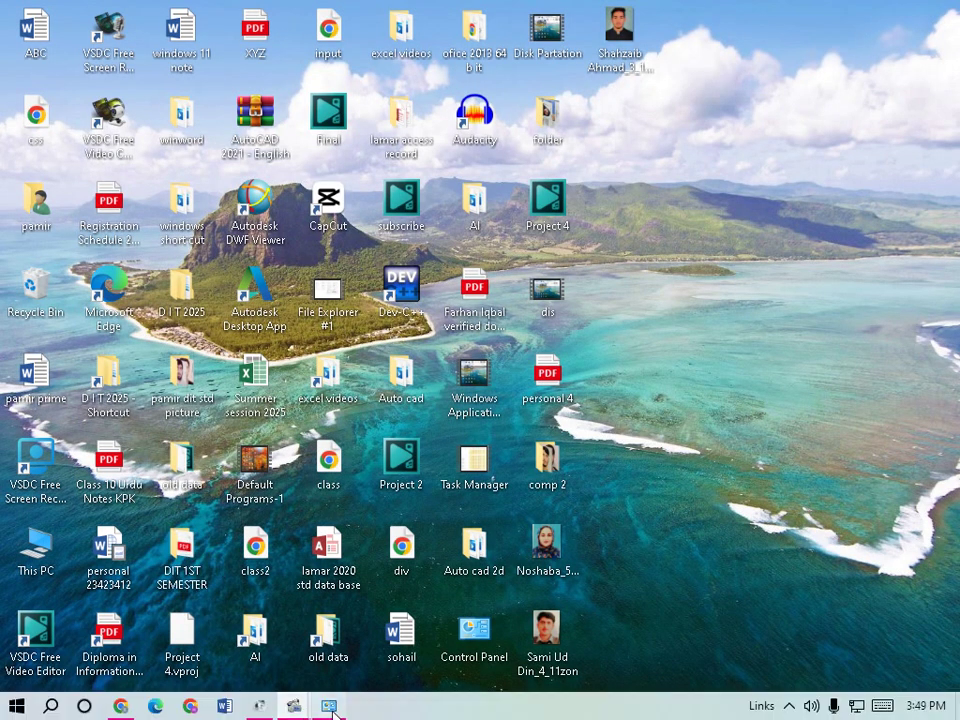
Switch back to Control Panel and add the copied YouTube address to the Trusted sites zone in Internet Options, closing the site list
click(326, 706)
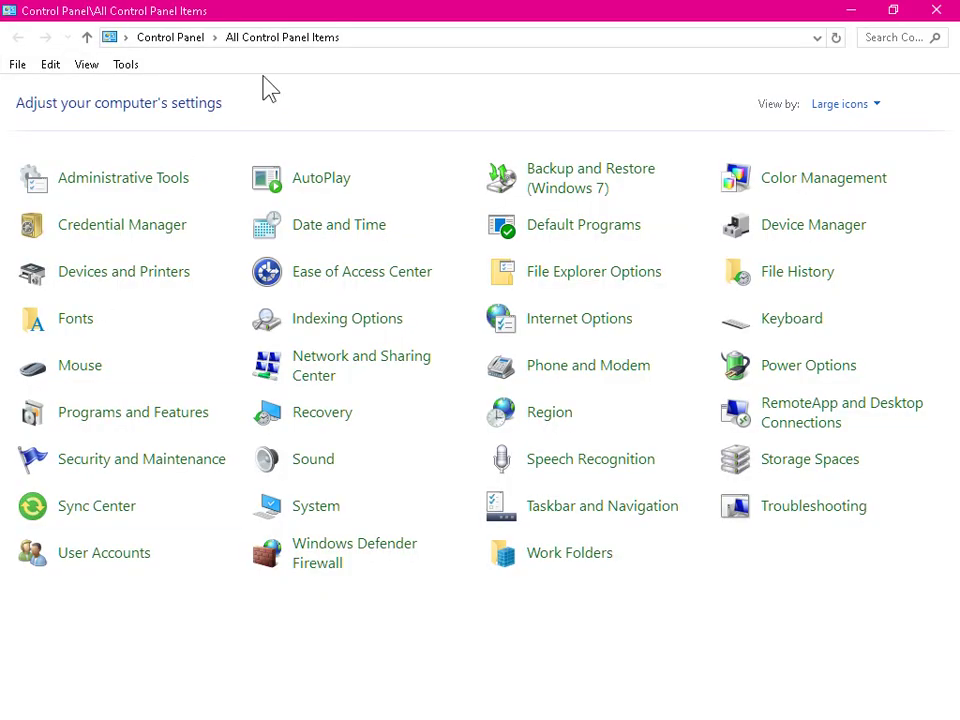
click(594, 333)
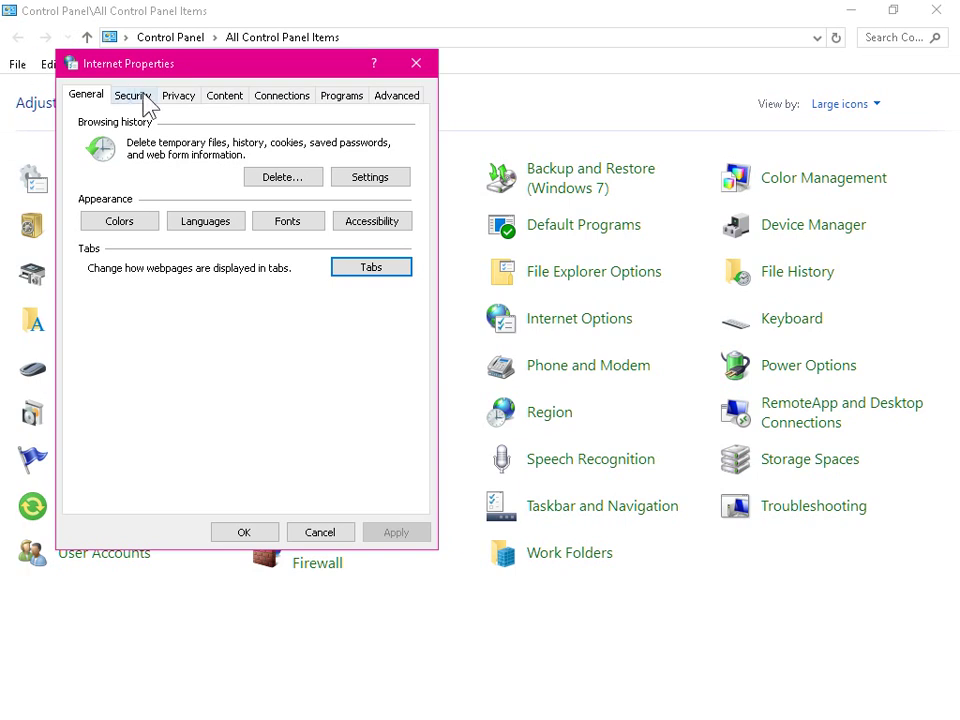
click(133, 95)
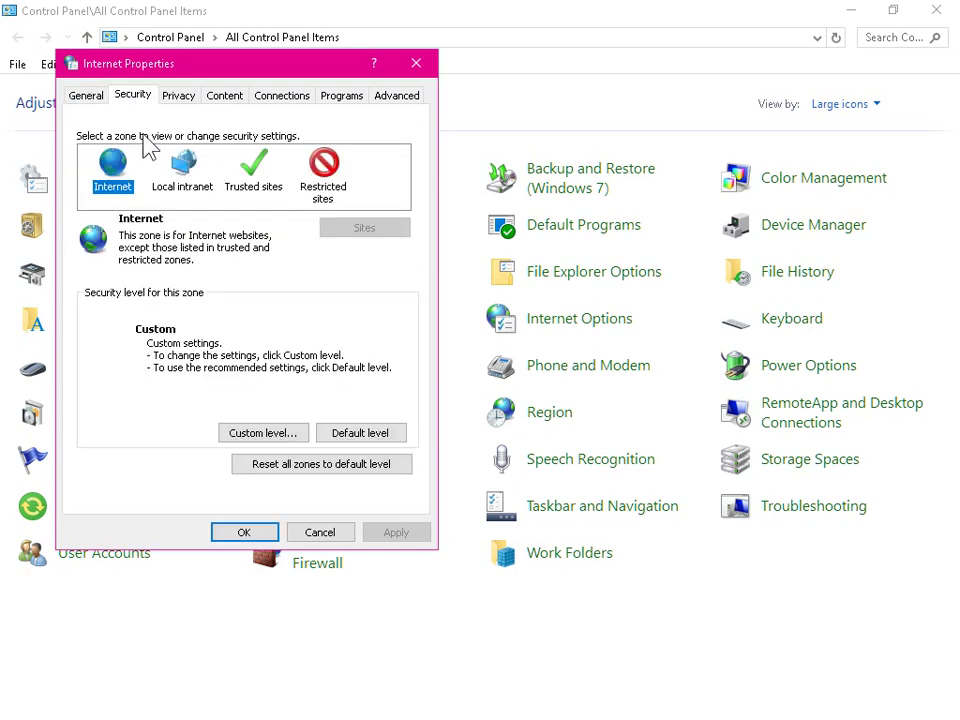
click(256, 175)
click(356, 232)
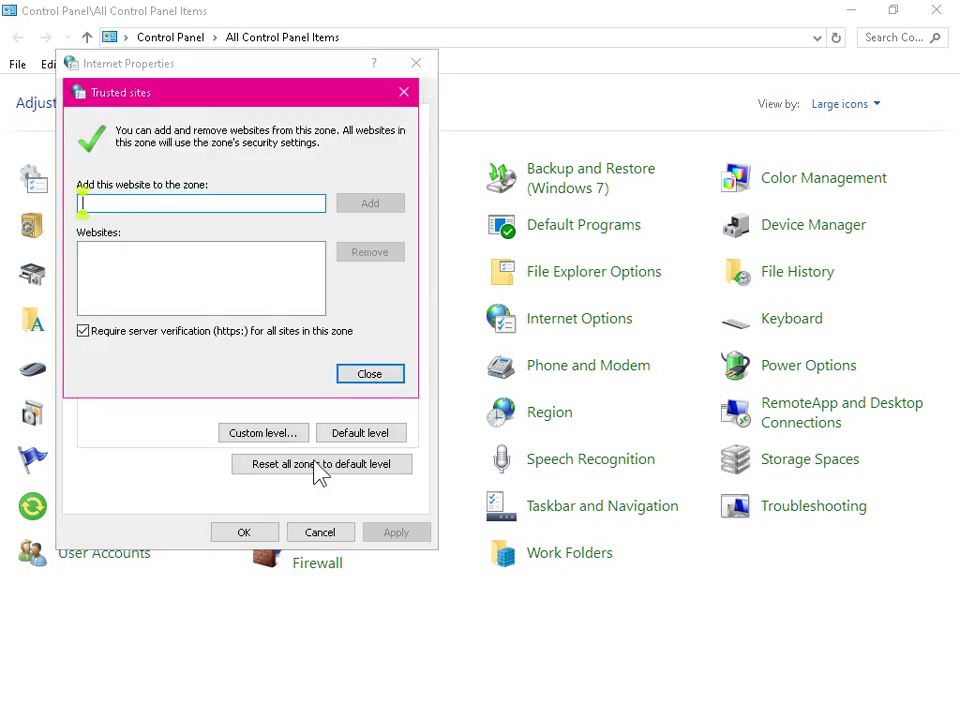
key(ctrl+v)
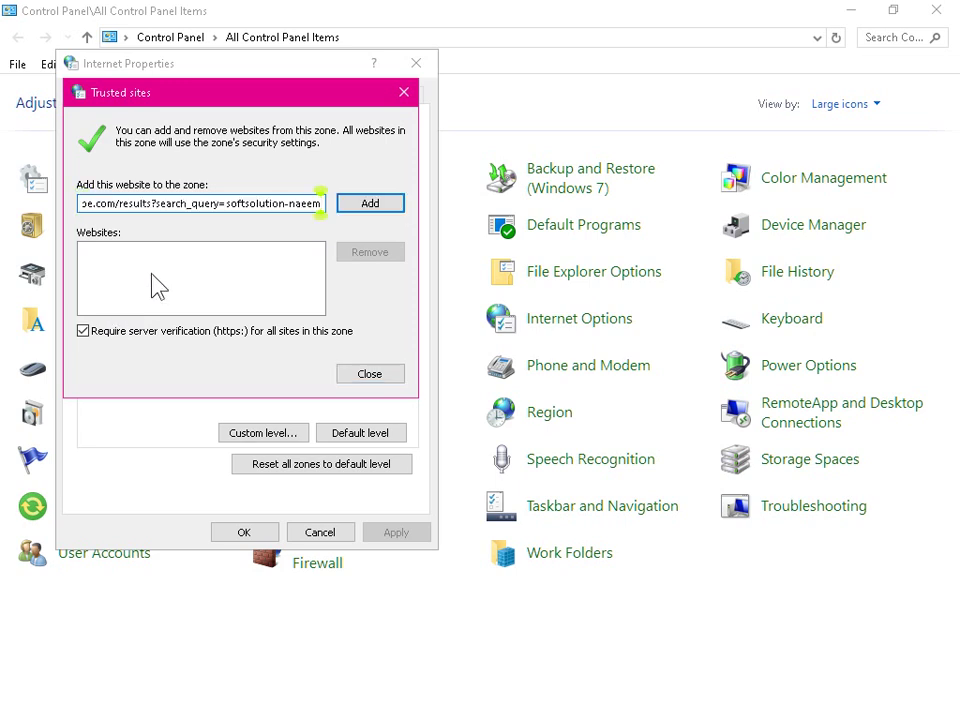
click(374, 206)
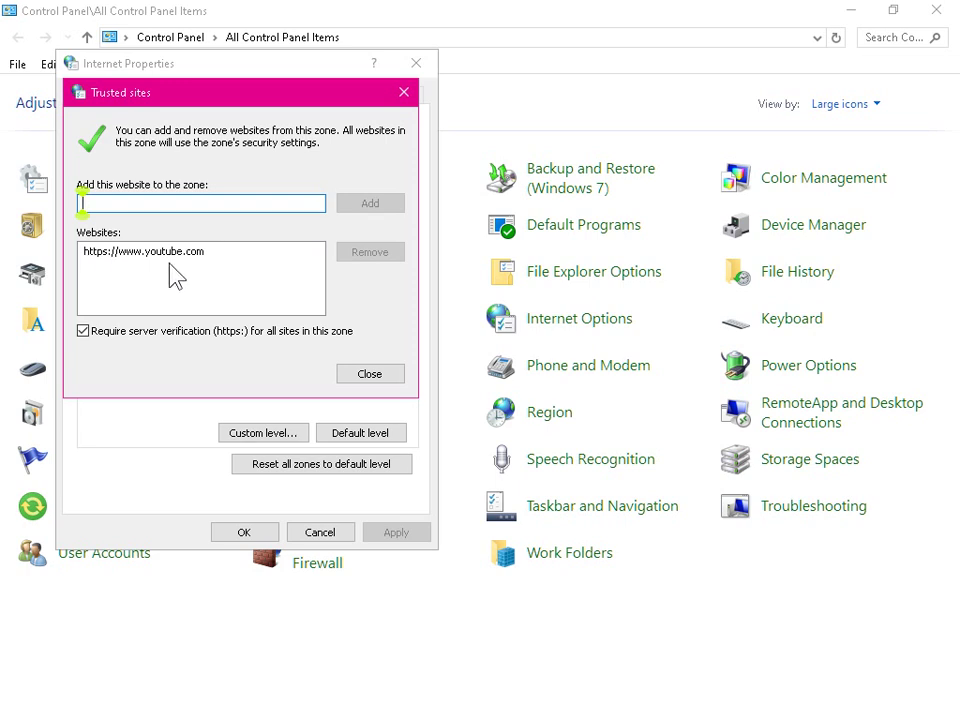
click(396, 373)
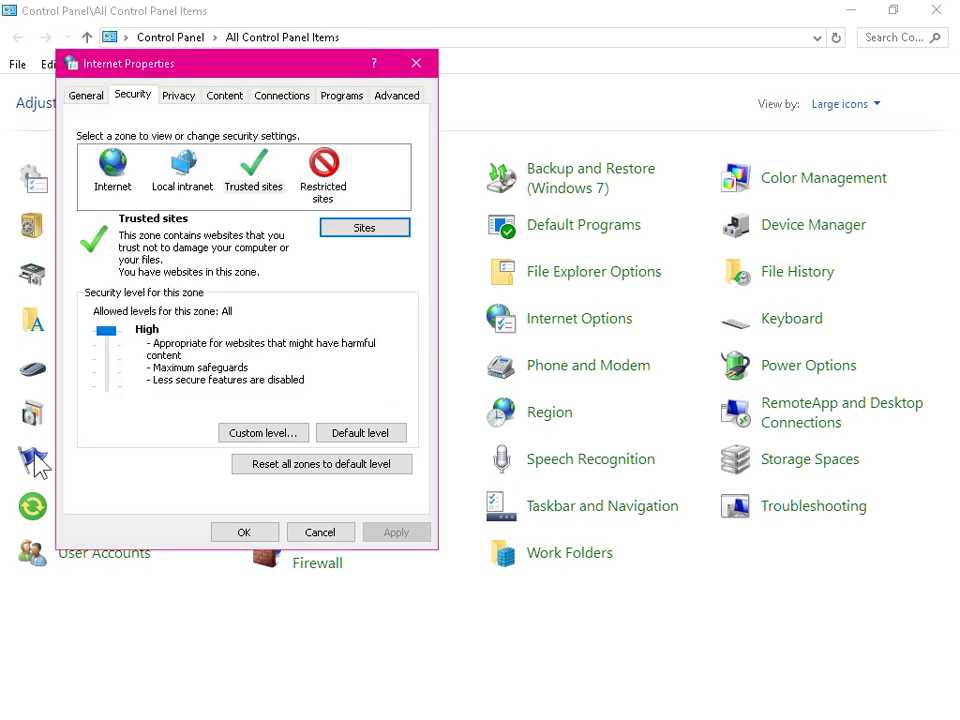
Examine the tabbed browsing settings in the general Internet options and close them without changing anything
click(87, 97)
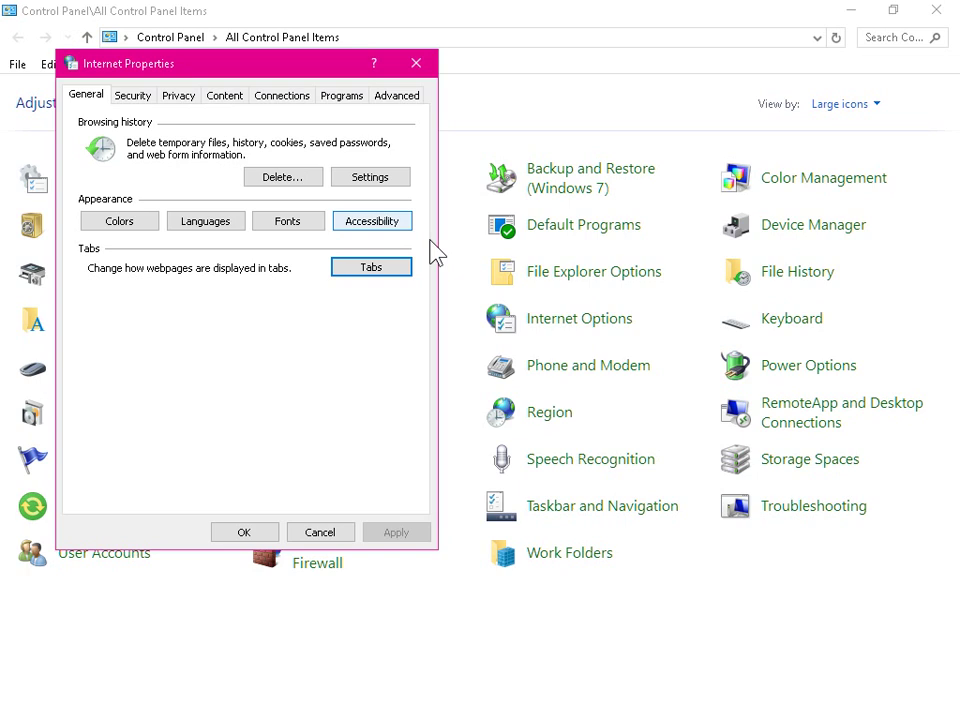
click(386, 268)
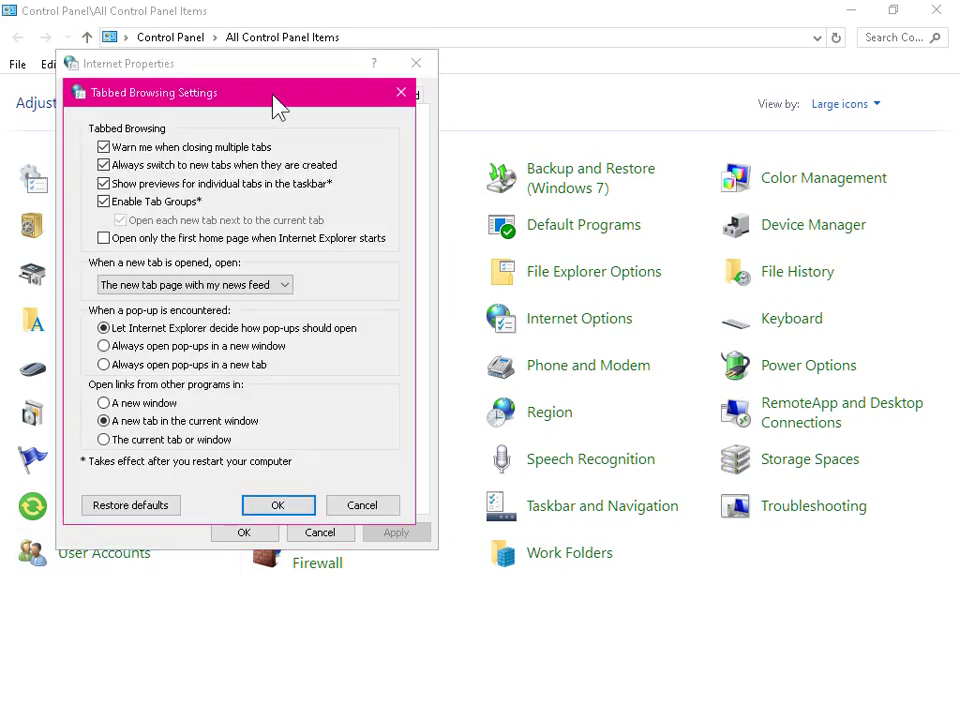
click(400, 94)
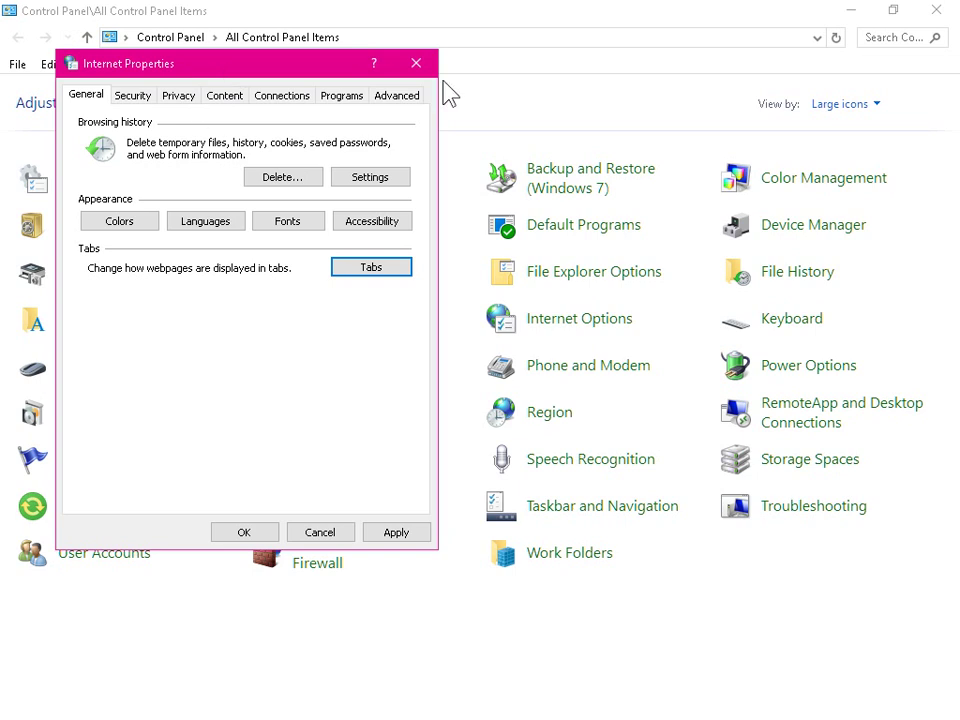
click(416, 64)
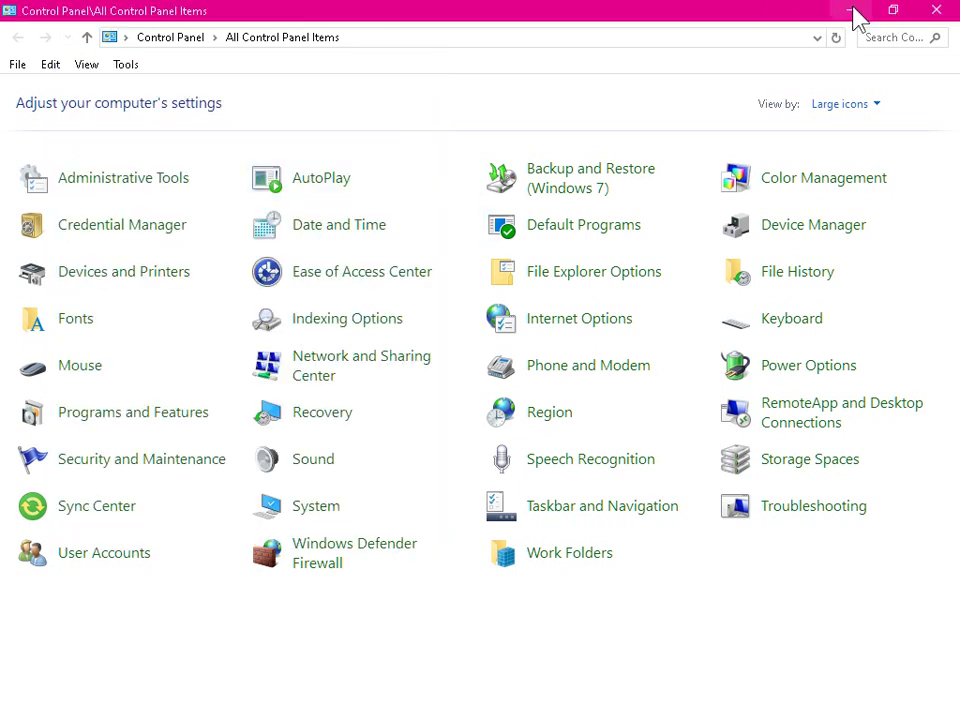
Switch to Chrome, open a new blank tab beside the YouTube page, and minimize the browser
click(852, 12)
click(121, 706)
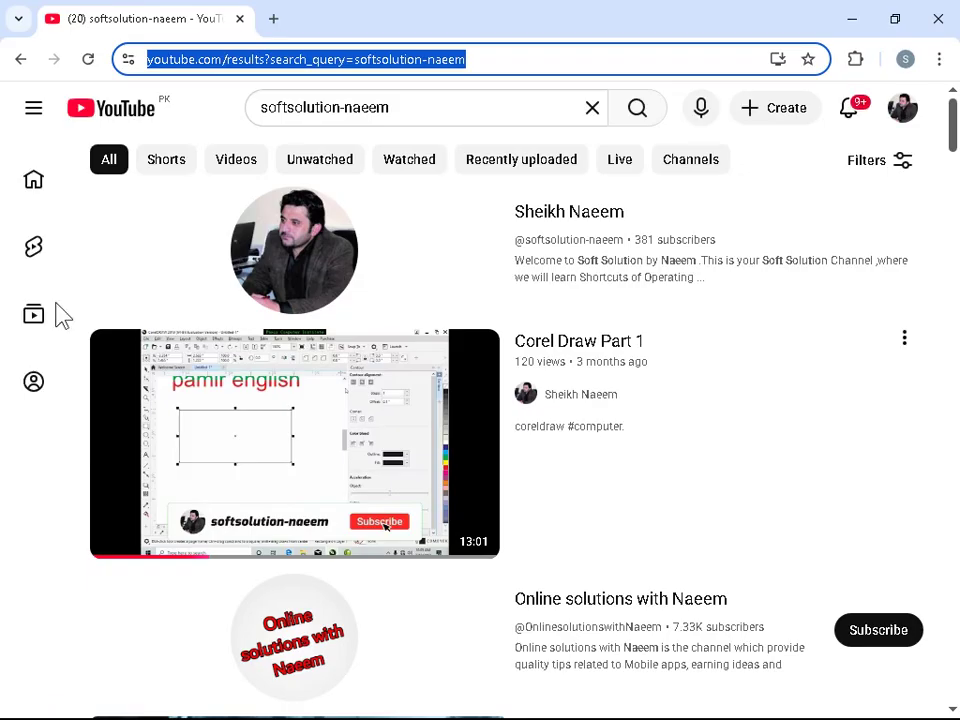
click(276, 24)
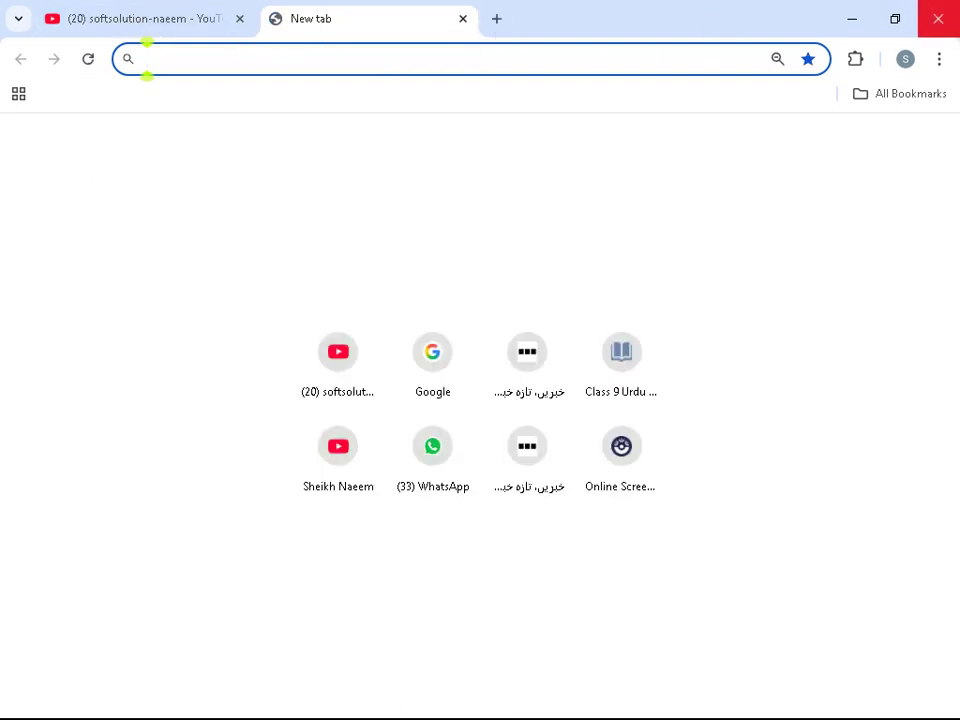
click(848, 20)
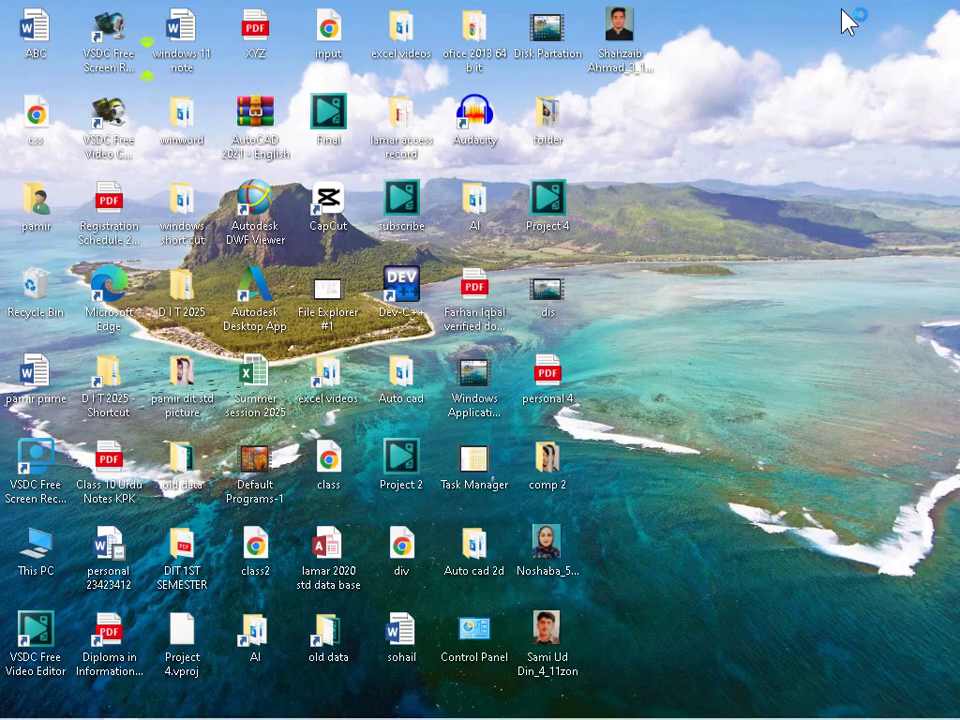
Reopen Internet Options from Control Panel and examine the Restricted sites zone and its website list
double_click(463, 660)
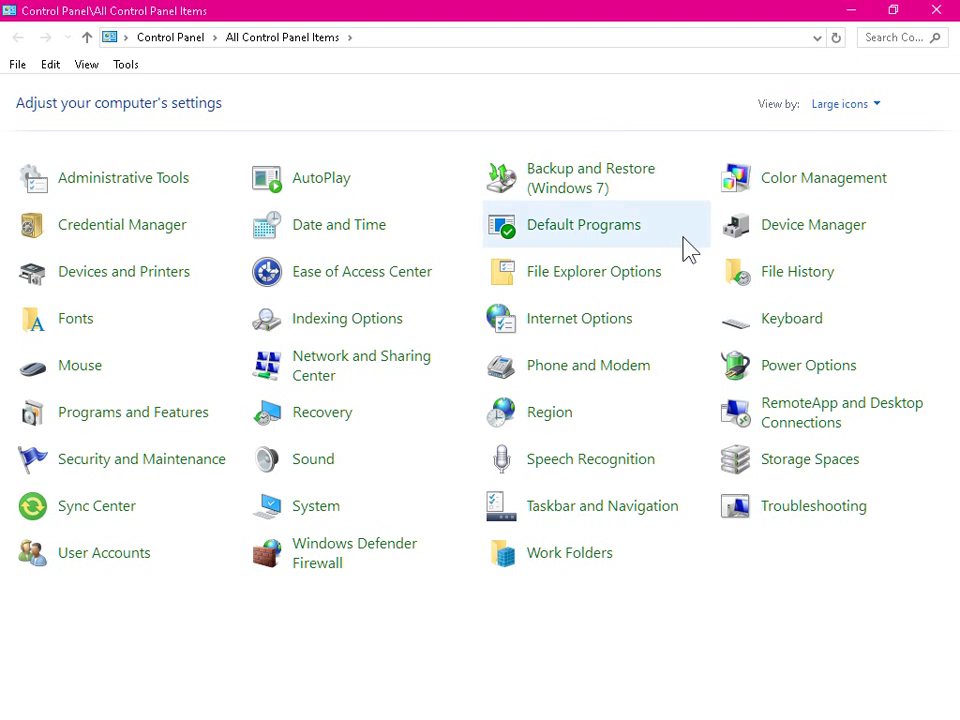
click(618, 330)
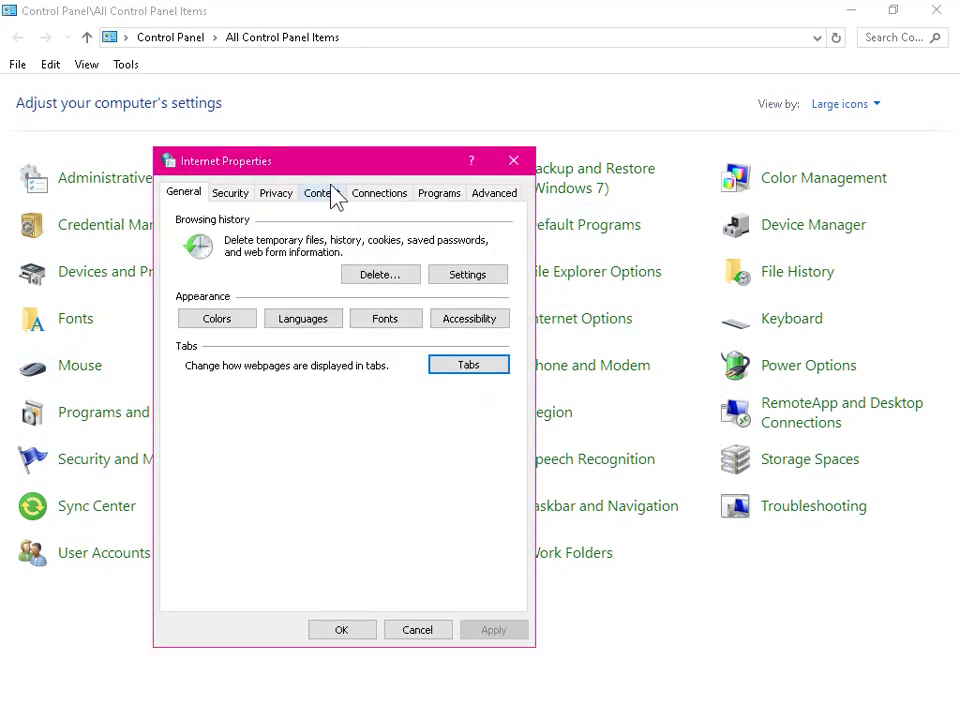
click(240, 196)
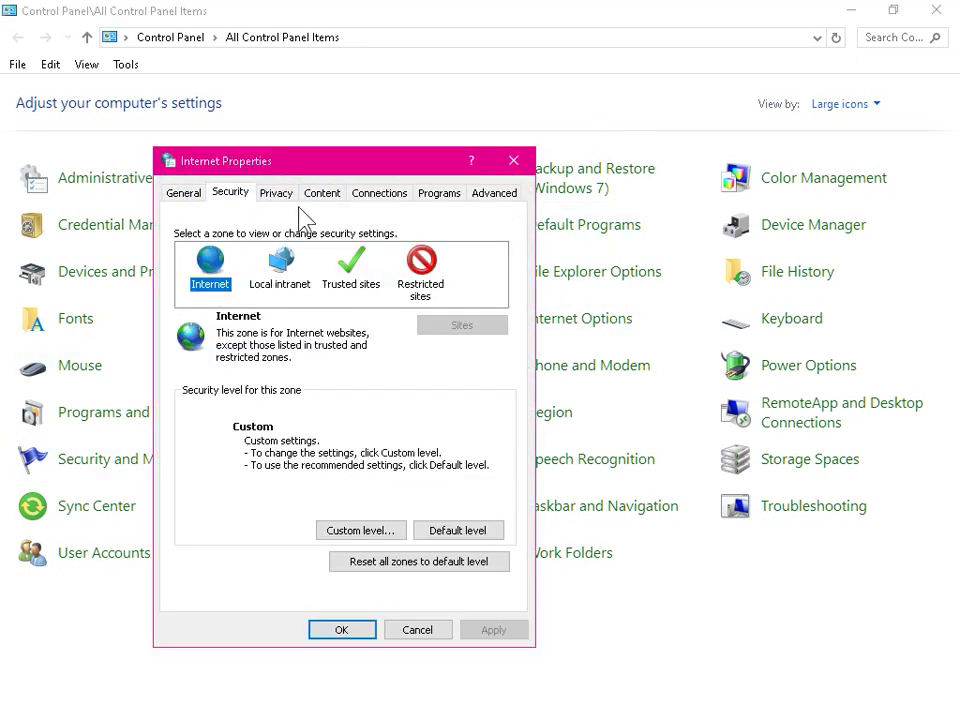
click(425, 270)
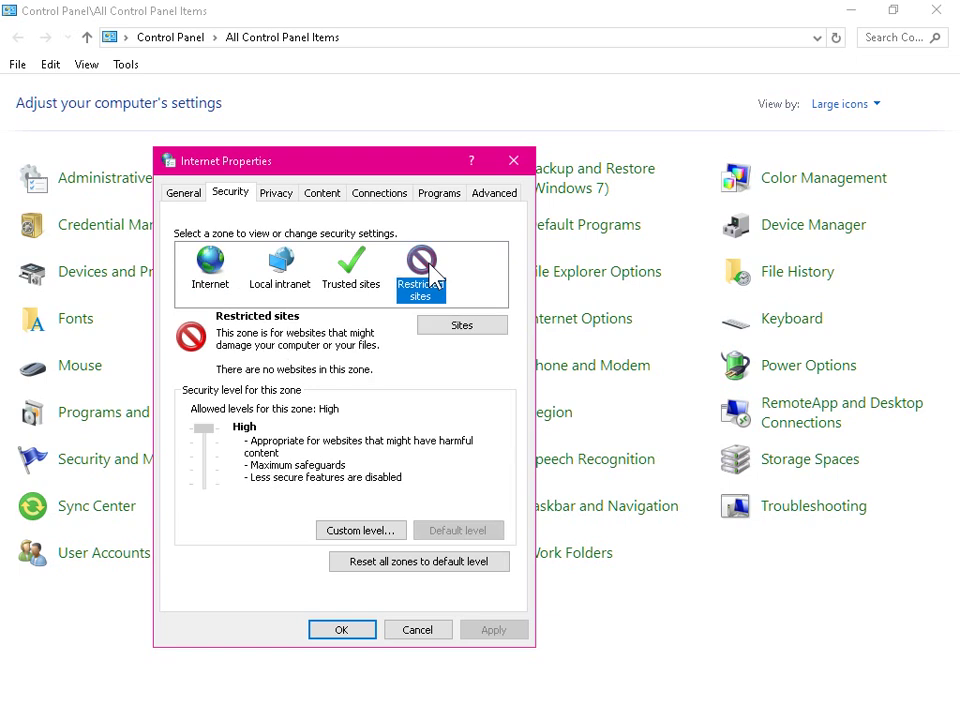
click(471, 328)
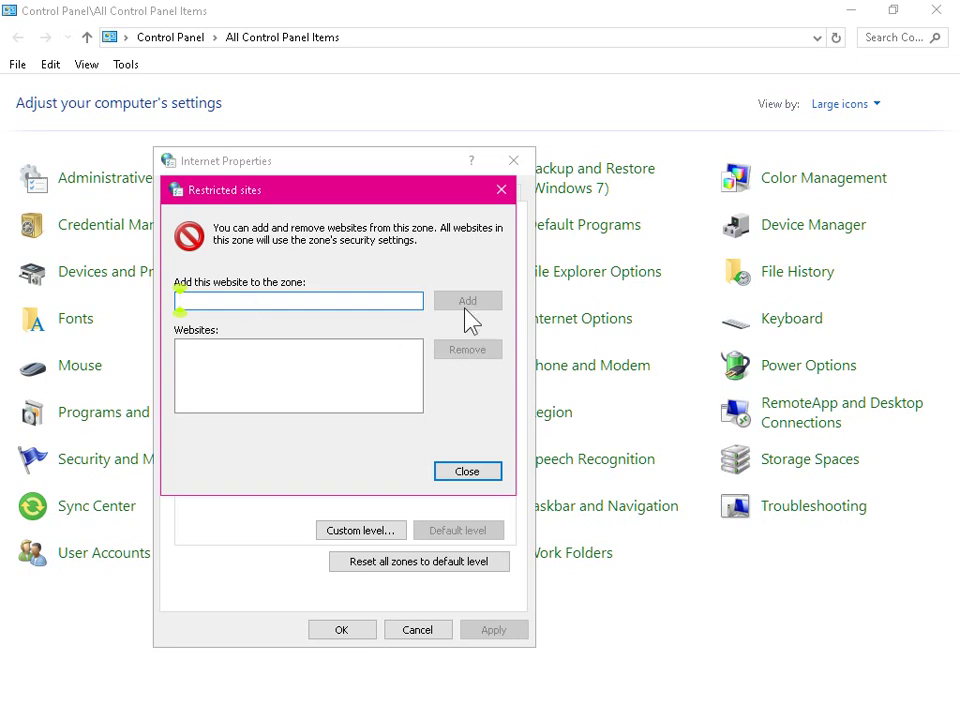
click(448, 474)
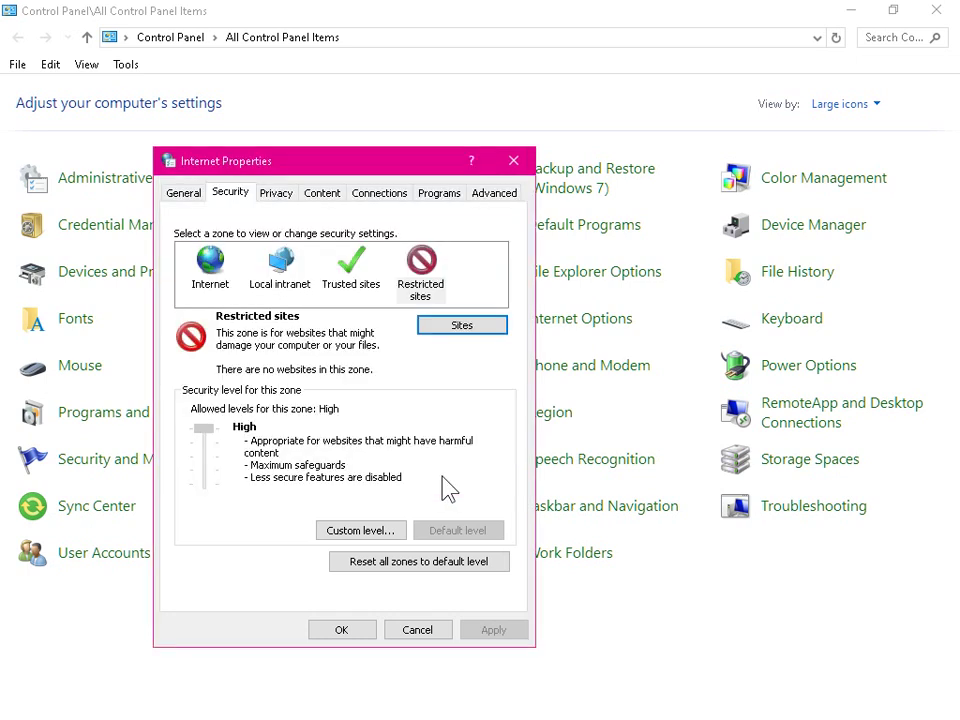
Remove youtube.com from the managed websites in the per-site privacy actions and confirm
click(277, 195)
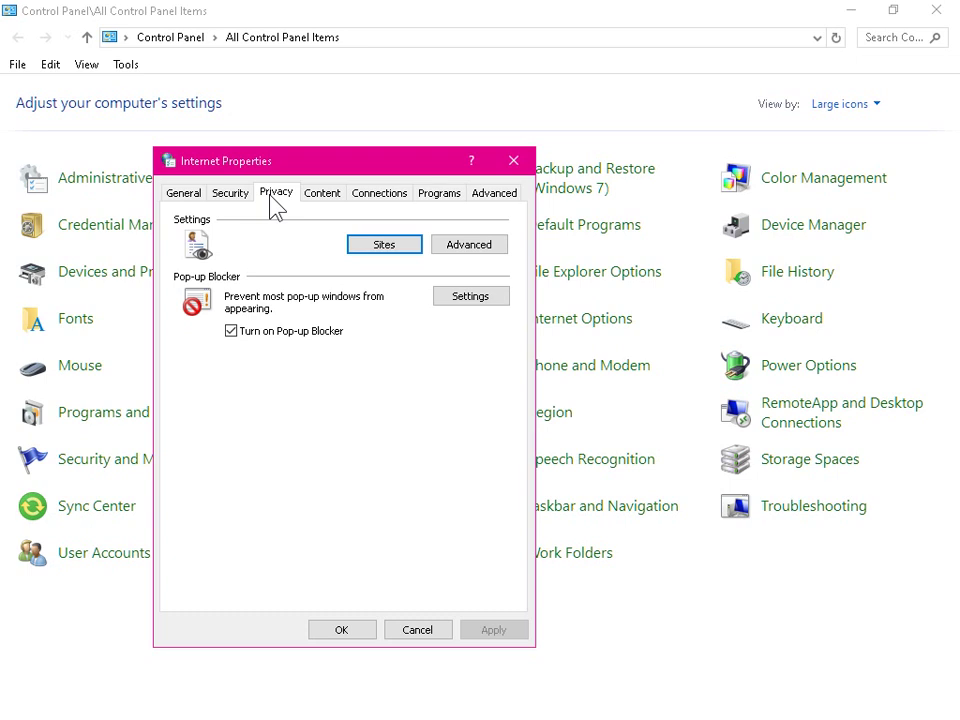
click(378, 245)
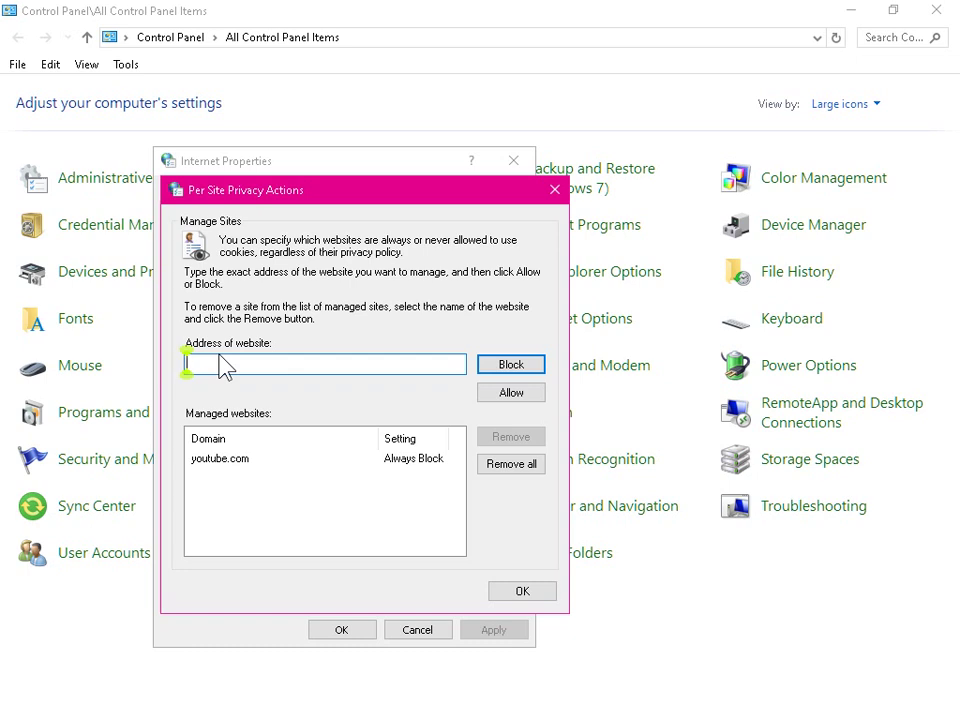
click(386, 458)
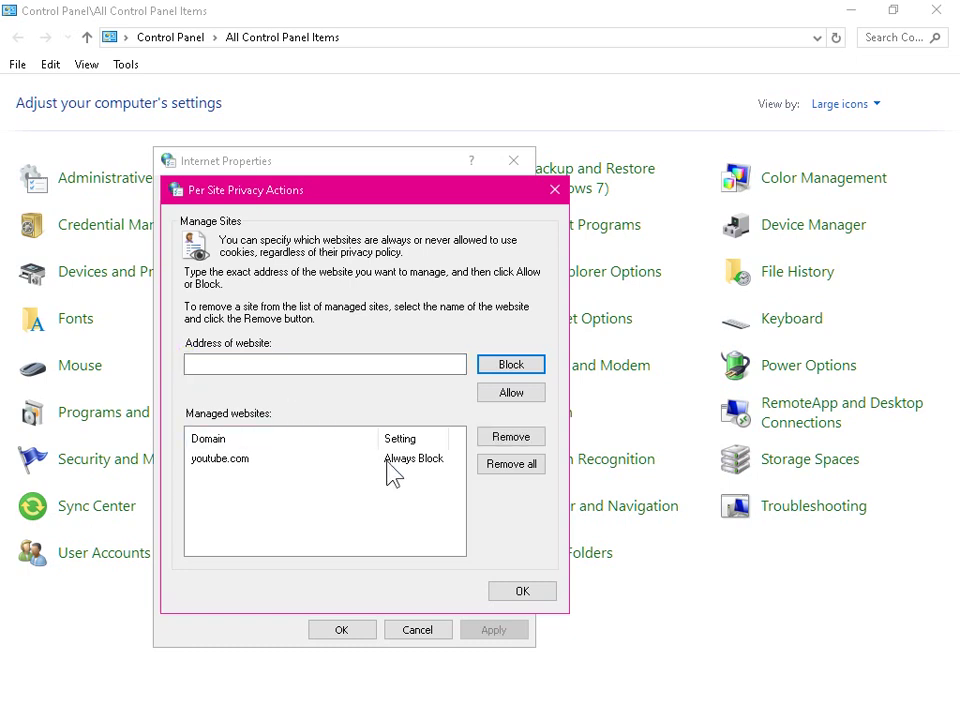
click(205, 462)
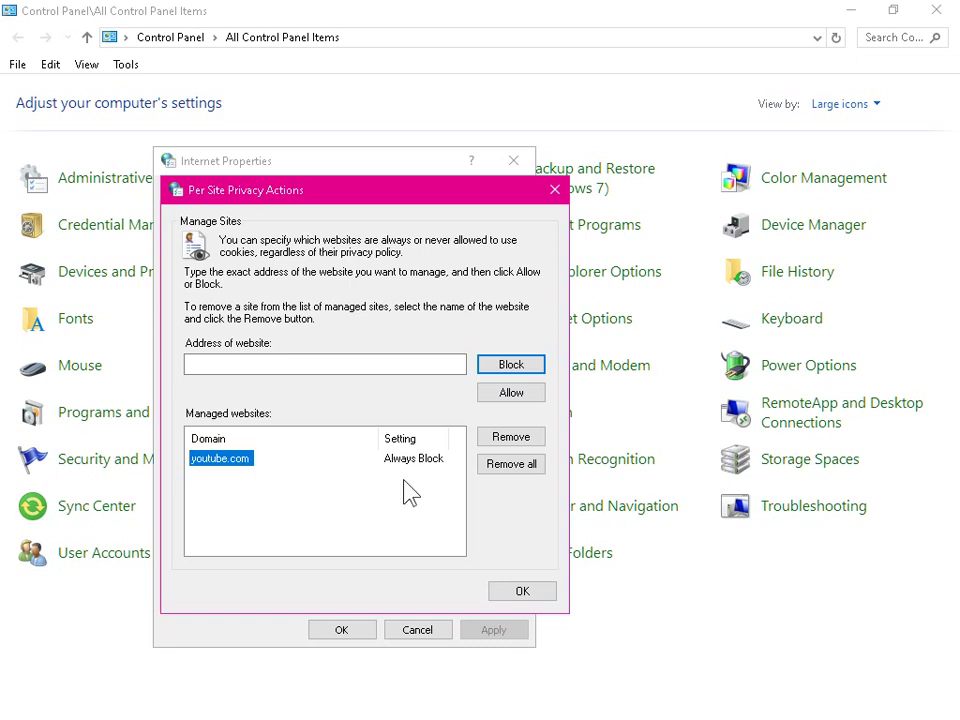
click(509, 445)
click(511, 443)
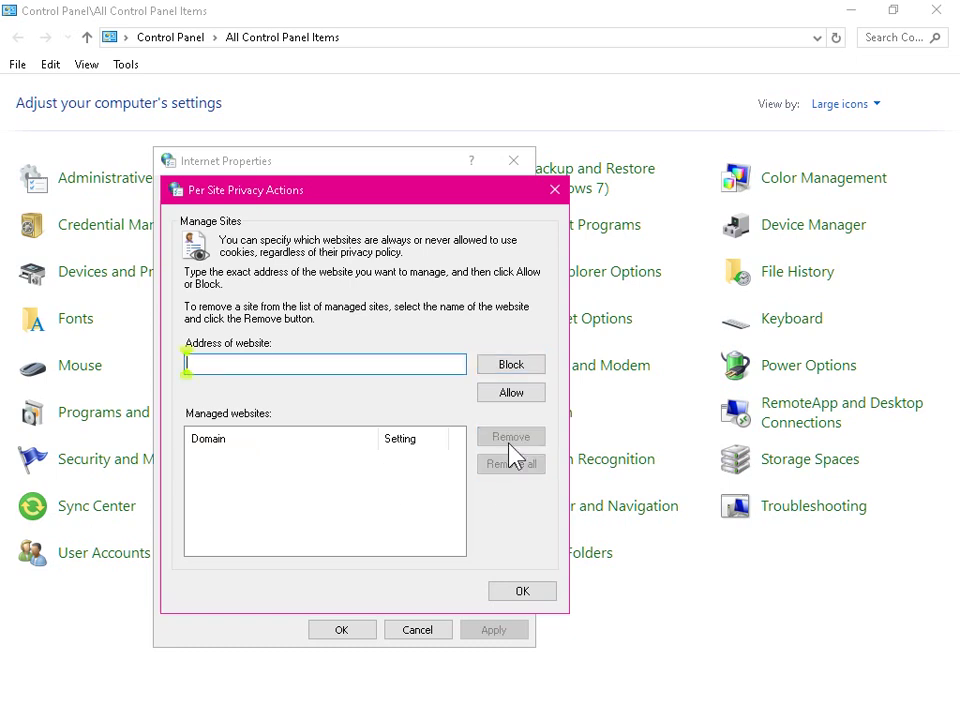
click(530, 594)
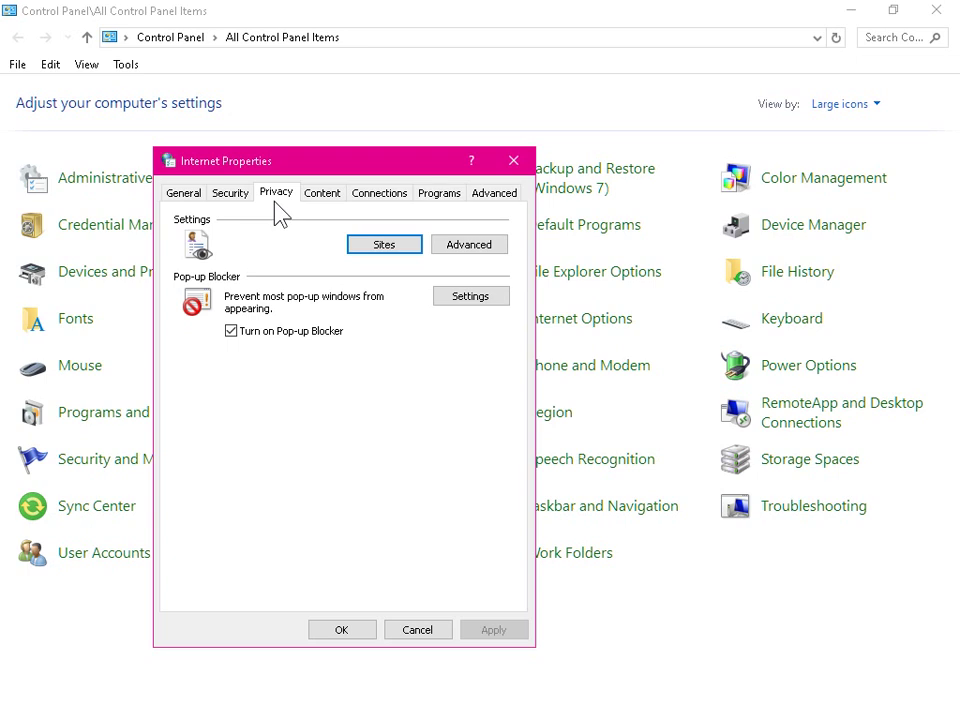
Block first-party and third-party cookies in the advanced privacy settings, save the Internet options, and minimize Control Panel
click(458, 250)
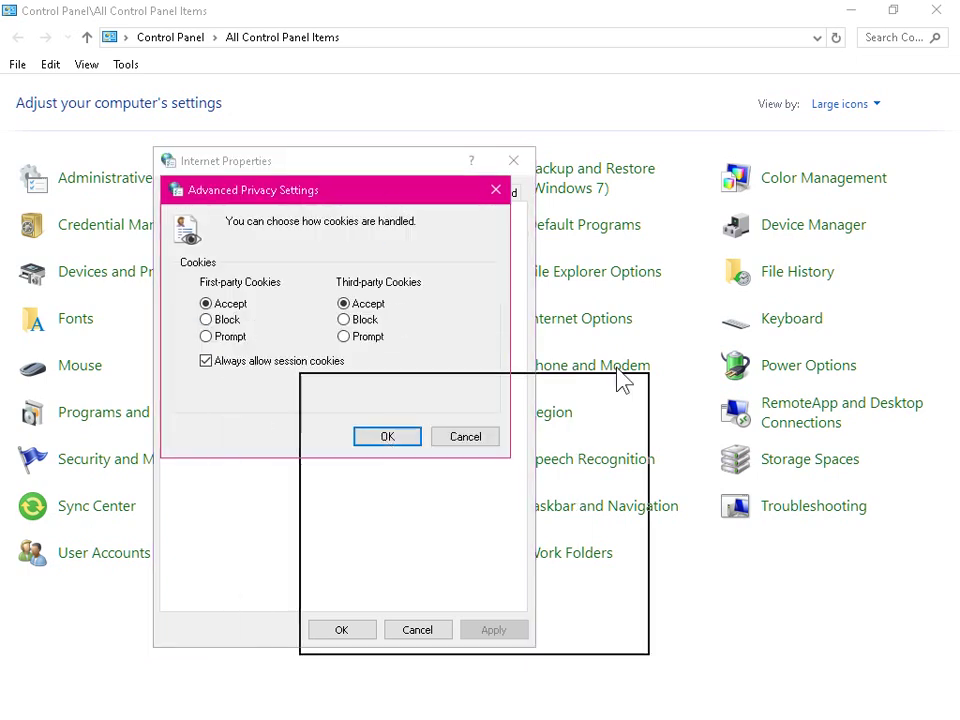
drag(810, 278, 797, 280)
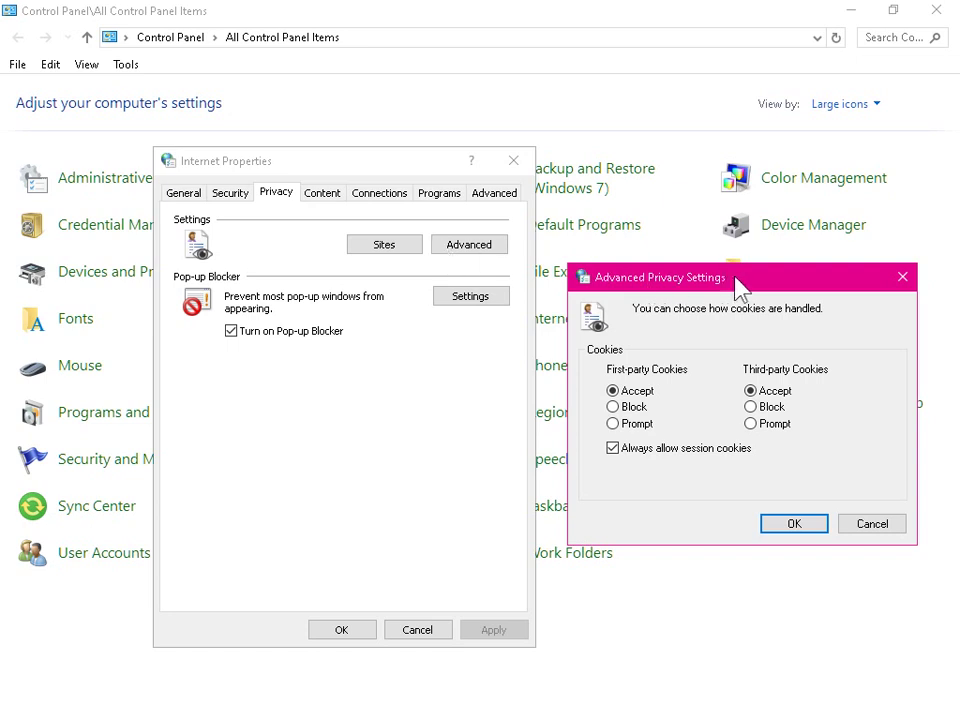
drag(721, 270, 535, 231)
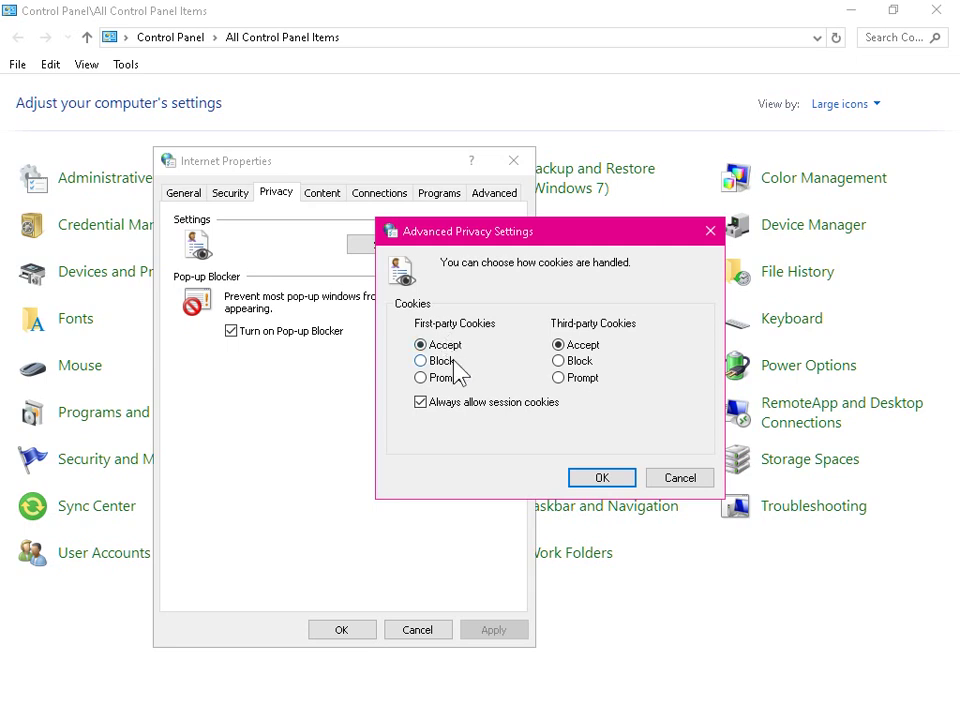
click(453, 361)
click(560, 363)
click(606, 477)
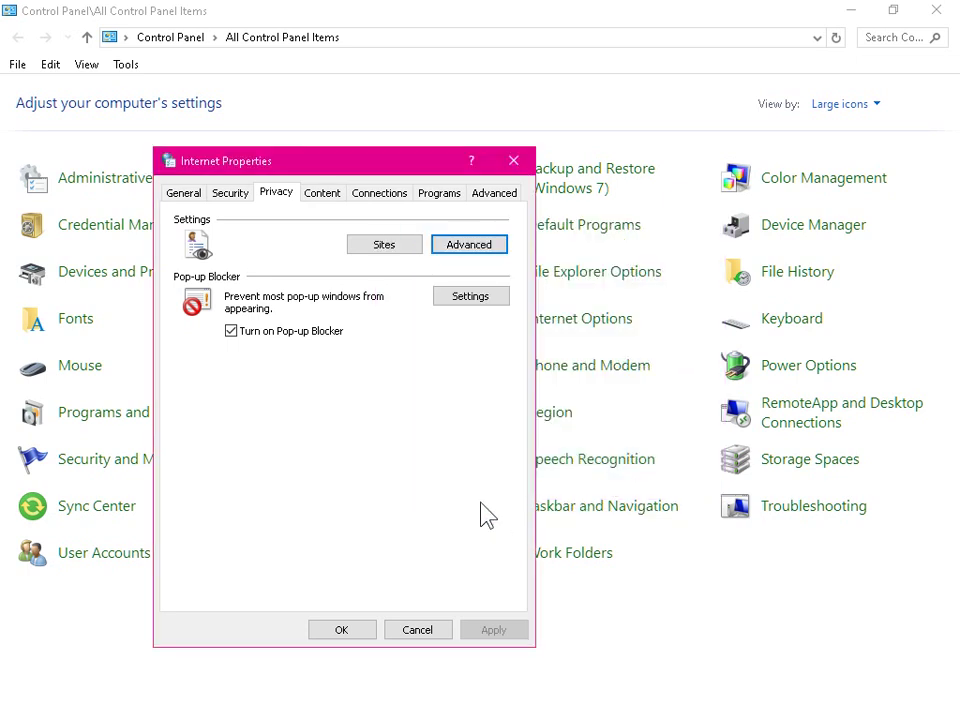
click(347, 633)
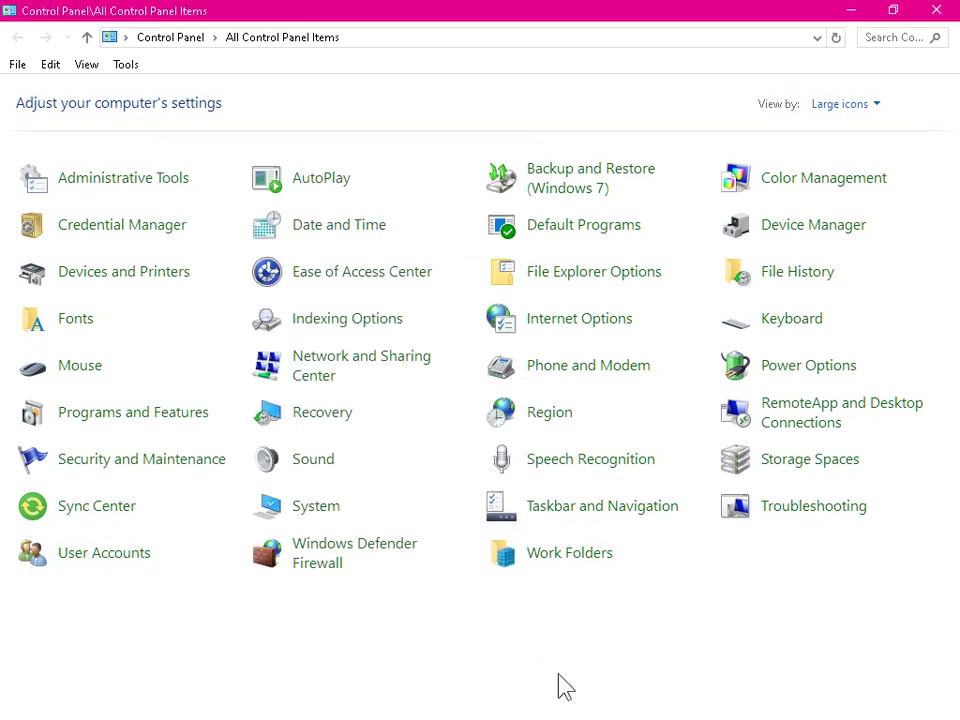
click(851, 11)
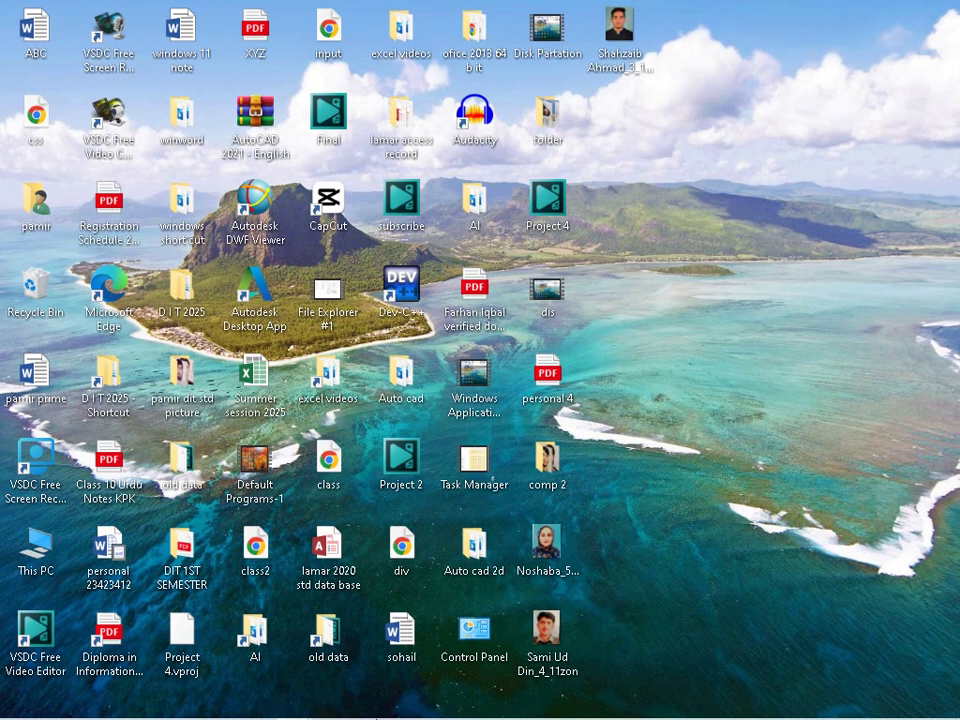
mouse_move(297, 710)
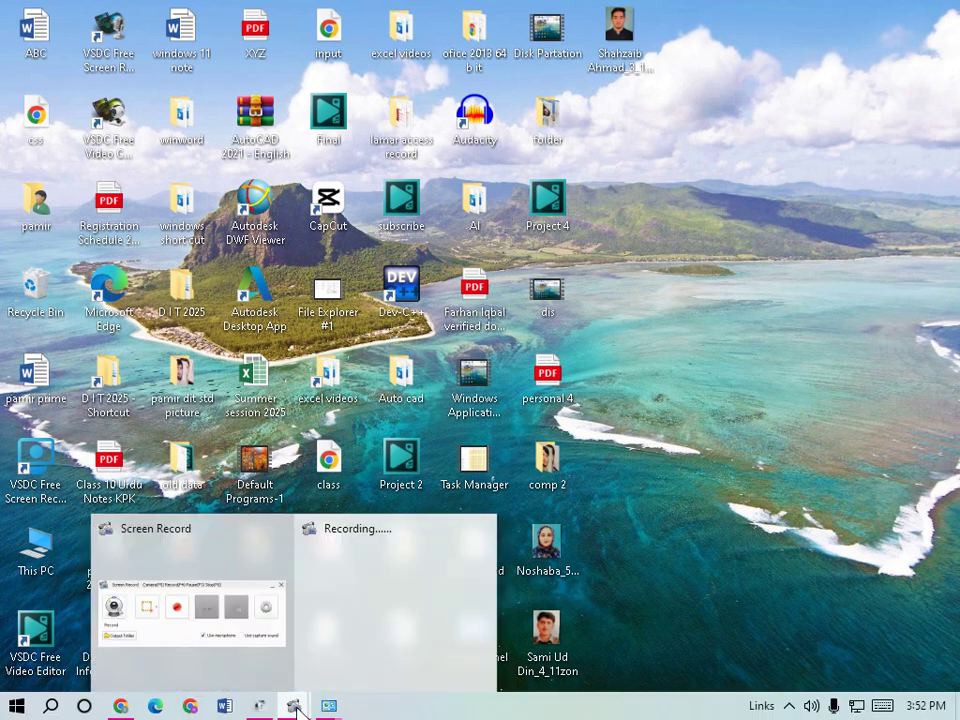